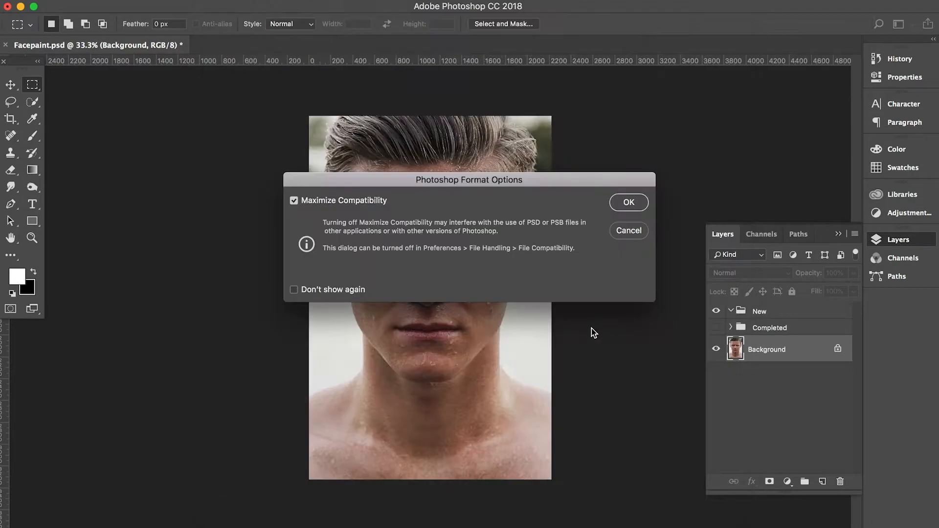
Step: Finish saving Displacement.psd with maximum compatibility and reopen the recently used Facepaint.psd
click(629, 202)
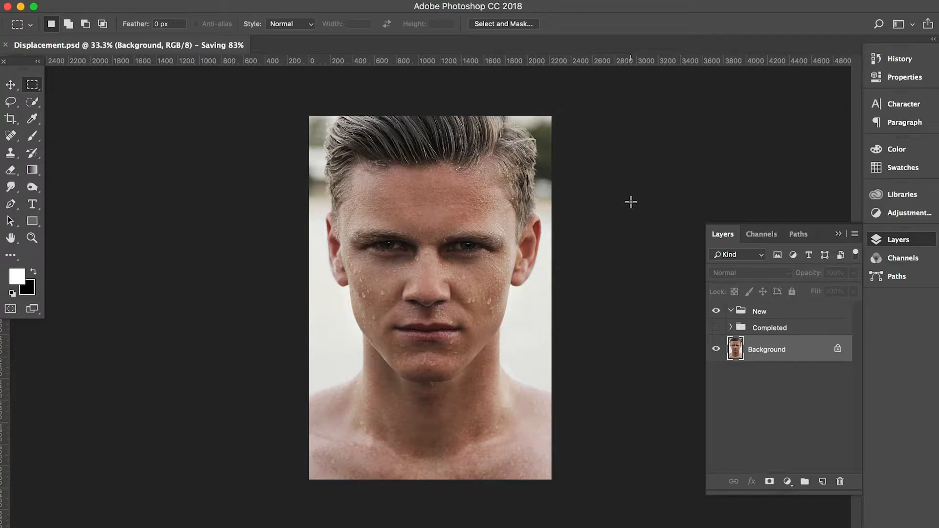
click(54, 0)
mouse_move(116, 0)
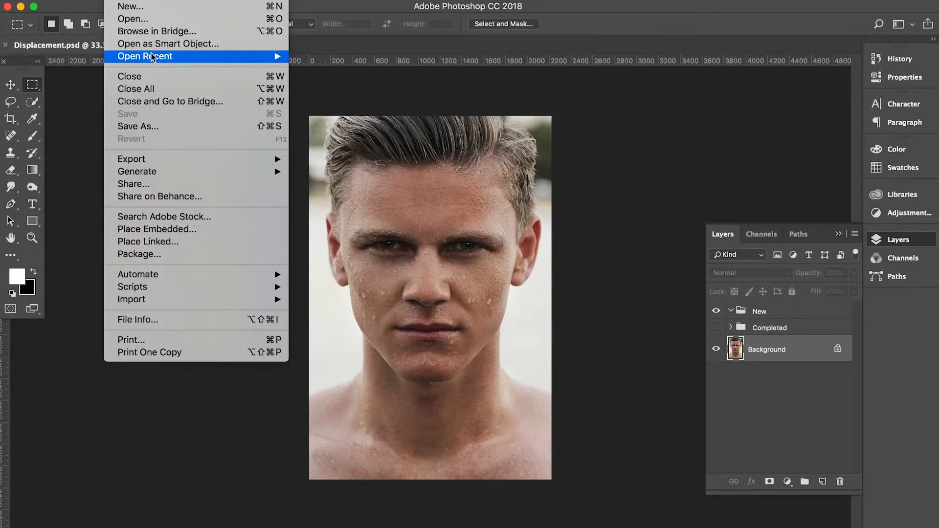
mouse_move(152, 56)
click(302, 68)
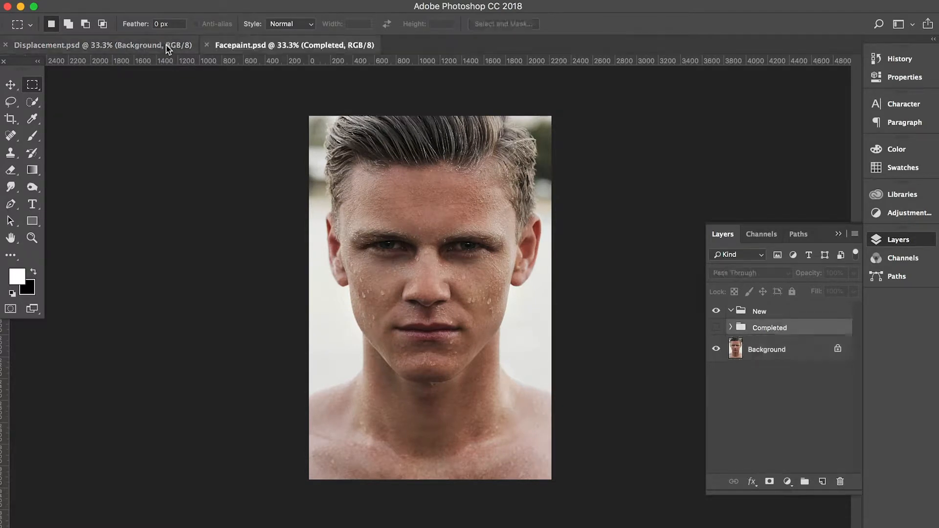
Step: Delete the New and Completed groups from Displacement.psd, leaving only the Background
click(143, 49)
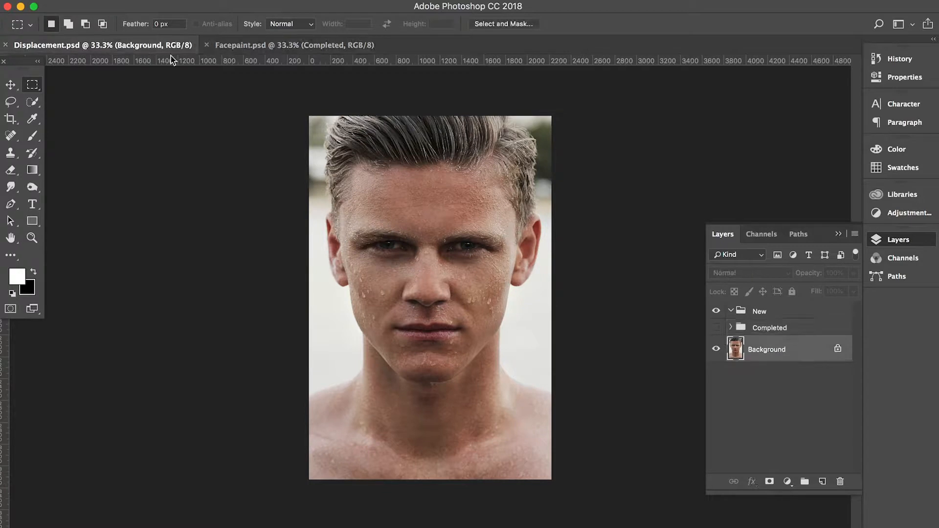
click(779, 316)
key(Delete)
key(Delete)
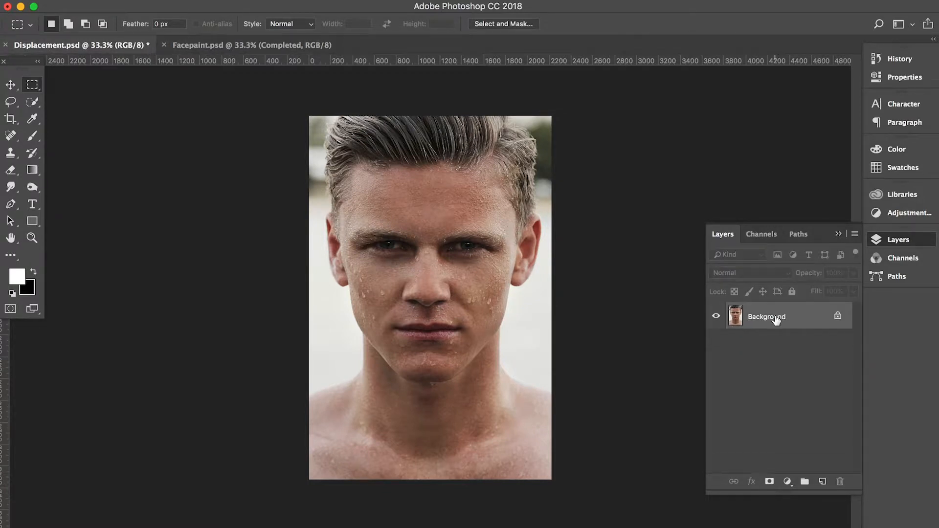
Step: Unlock the Background in Displacement.psd so it becomes a regular layer
right_click(789, 323)
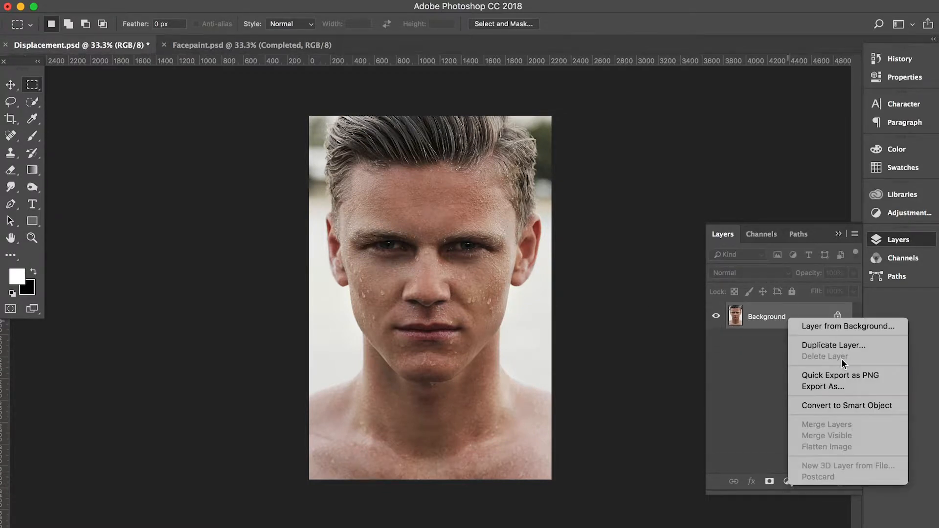
click(797, 309)
click(590, 226)
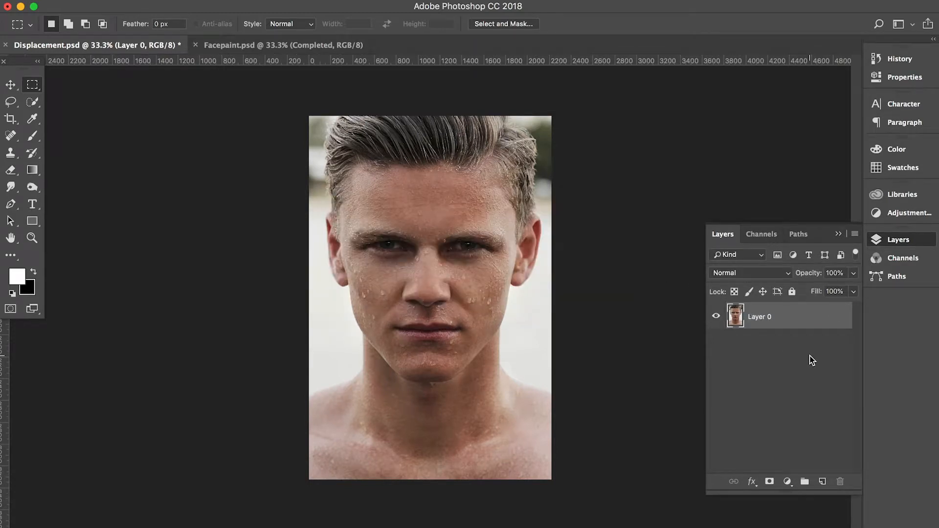
Step: Add a Black & White adjustment layer with the Default preset above the portrait layer
click(787, 482)
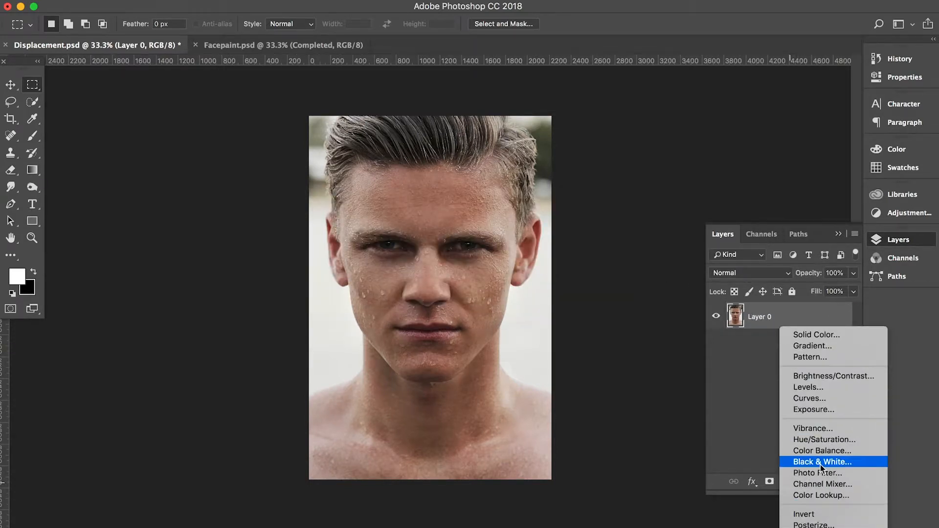
click(820, 464)
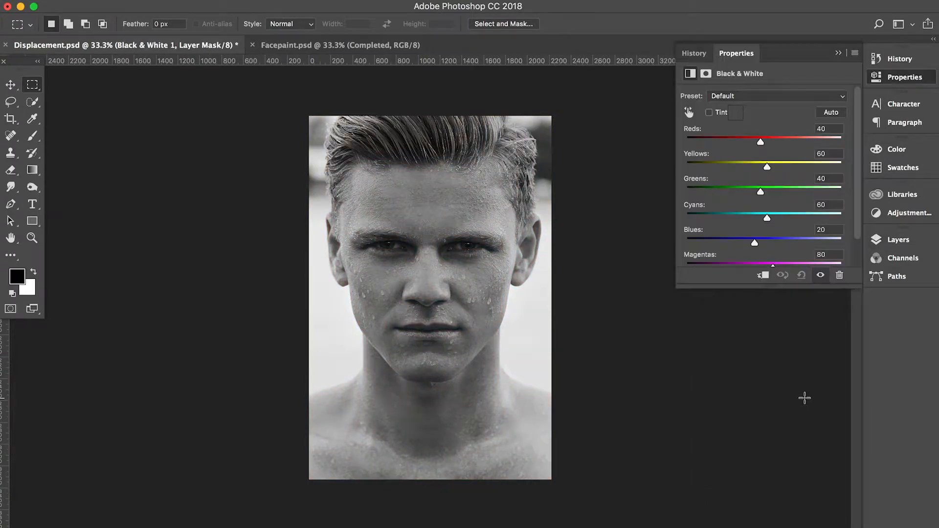
click(896, 239)
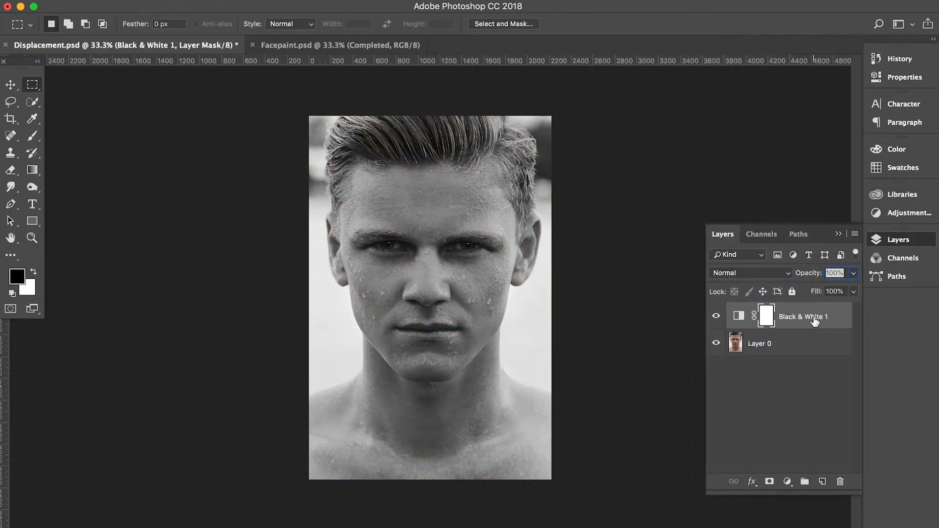
Step: Apply a Gaussian Blur with a 10-pixel radius to the portrait layer beneath the Black & White adjustment
click(793, 349)
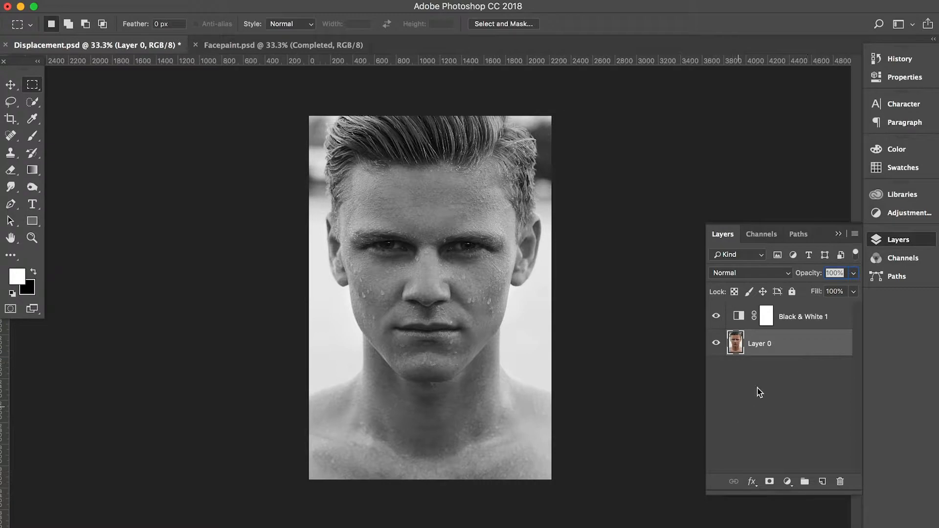
click(780, 362)
click(786, 345)
mouse_move(457, 197)
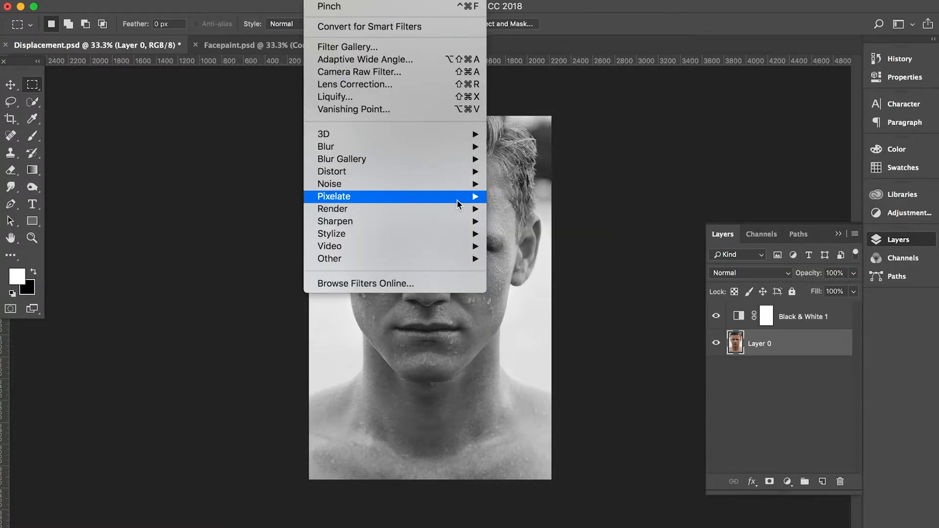
mouse_move(467, 146)
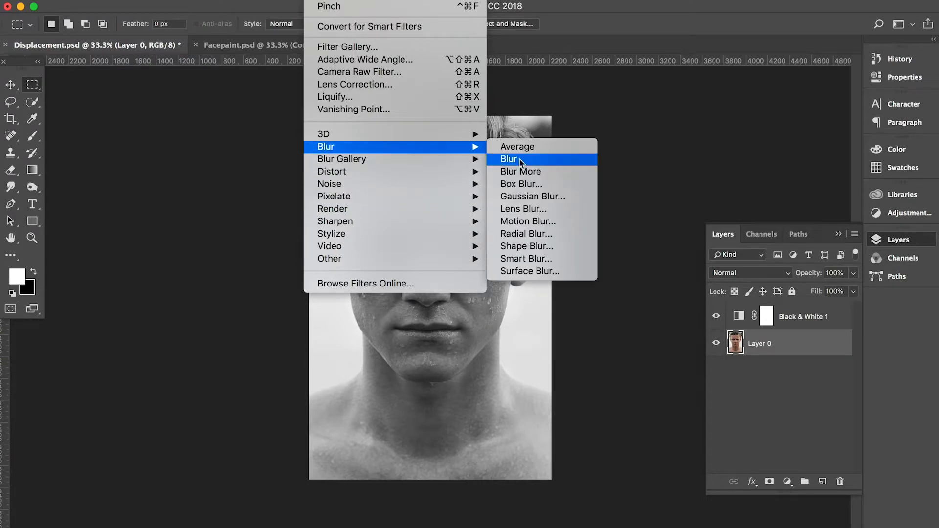
click(546, 197)
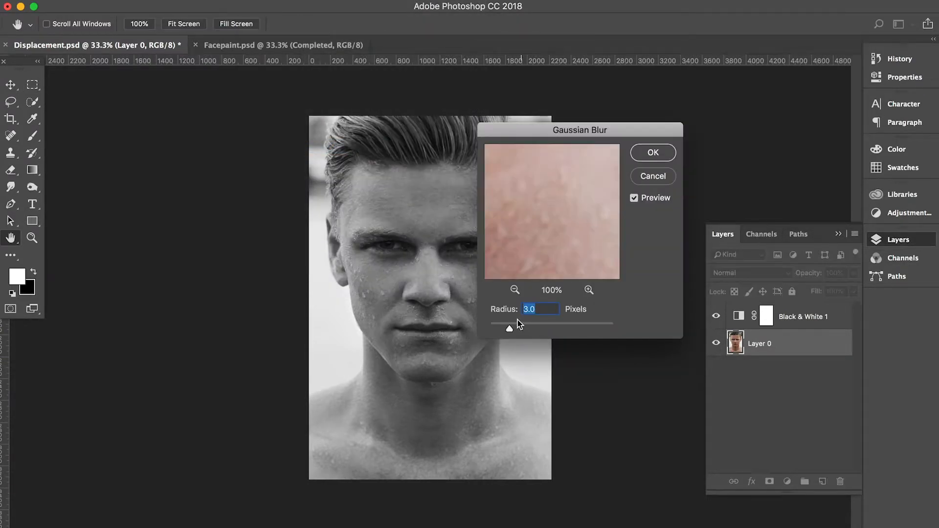
drag(509, 328, 541, 328)
text(10)
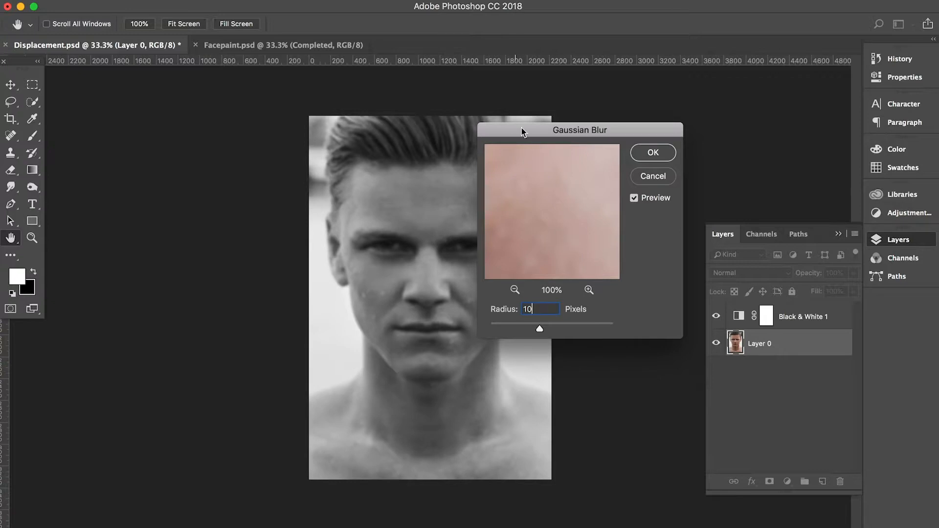
drag(520, 129, 612, 86)
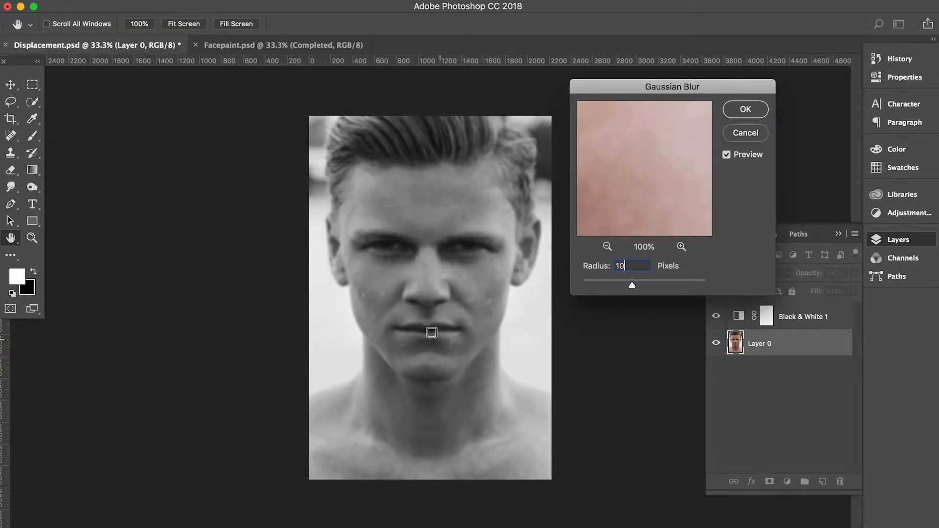
click(745, 108)
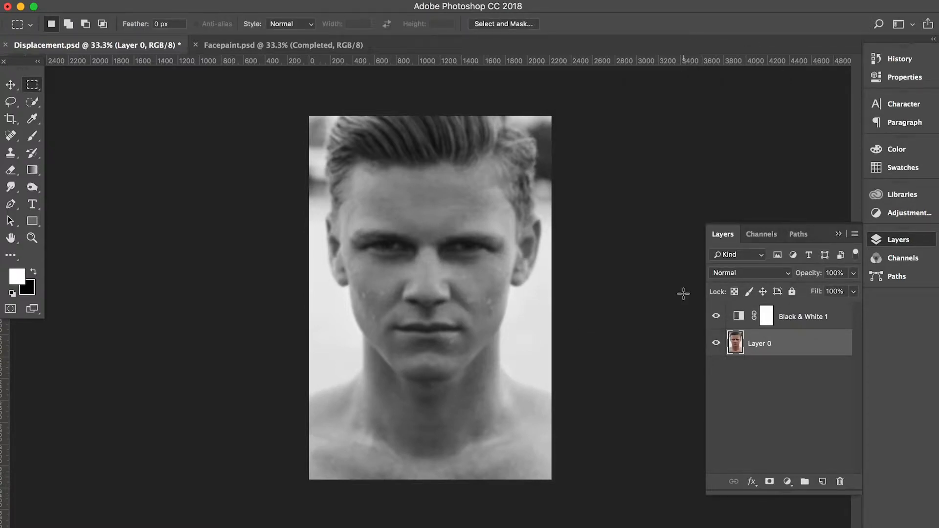
Step: Save the Displacement.psd changes and close that document
key(super+s)
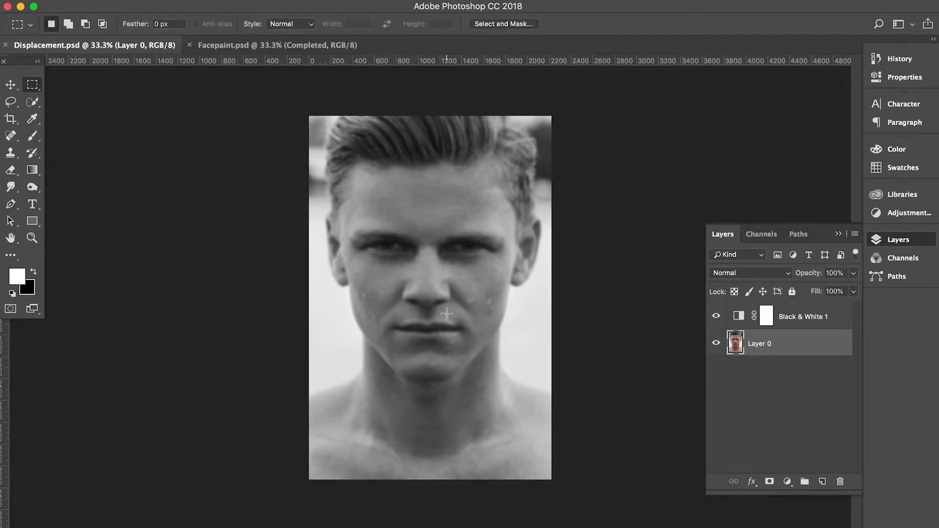
click(6, 45)
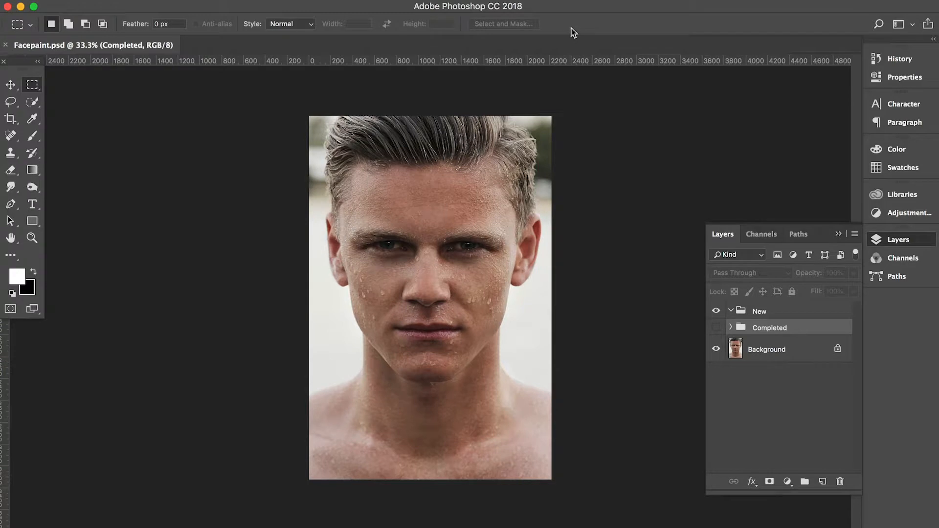
Step: Compare the contrast of the Background's Red, Green and Blue channels in Facepaint.psd
click(784, 349)
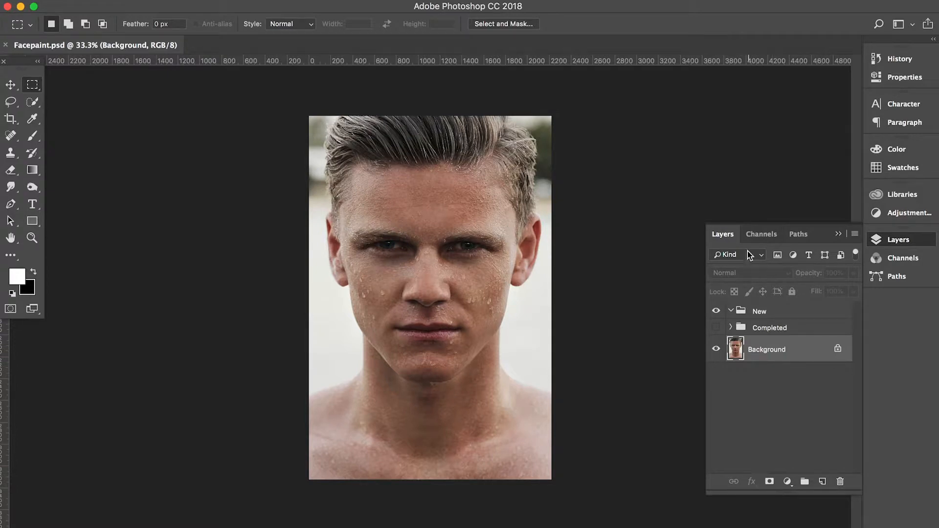
click(762, 234)
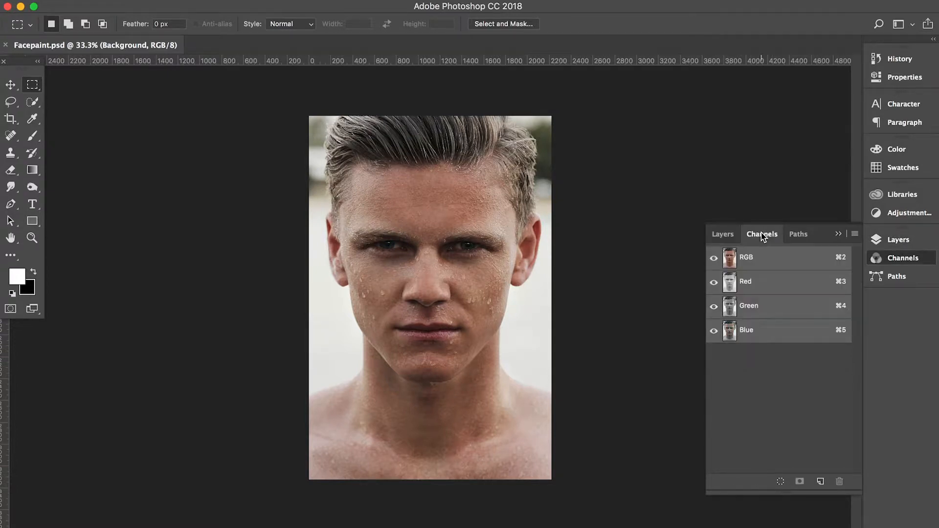
click(771, 338)
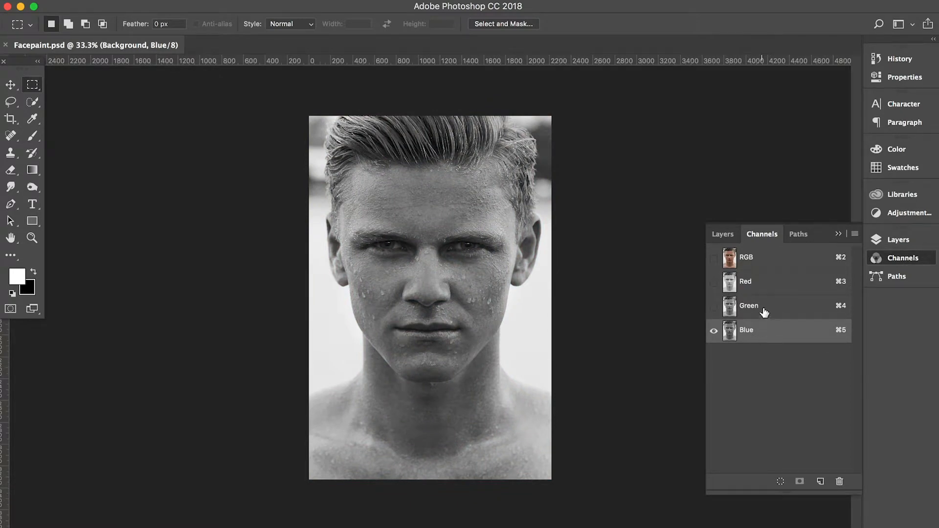
click(764, 289)
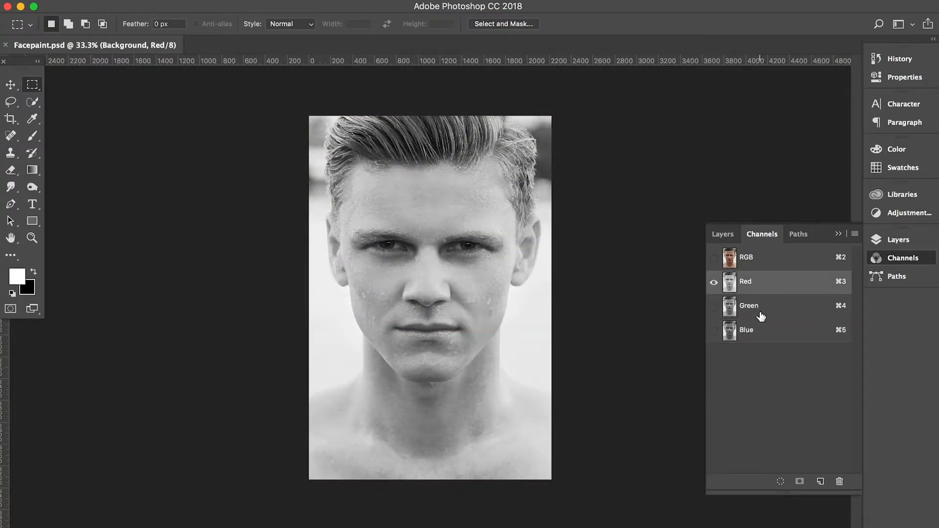
click(762, 313)
click(766, 331)
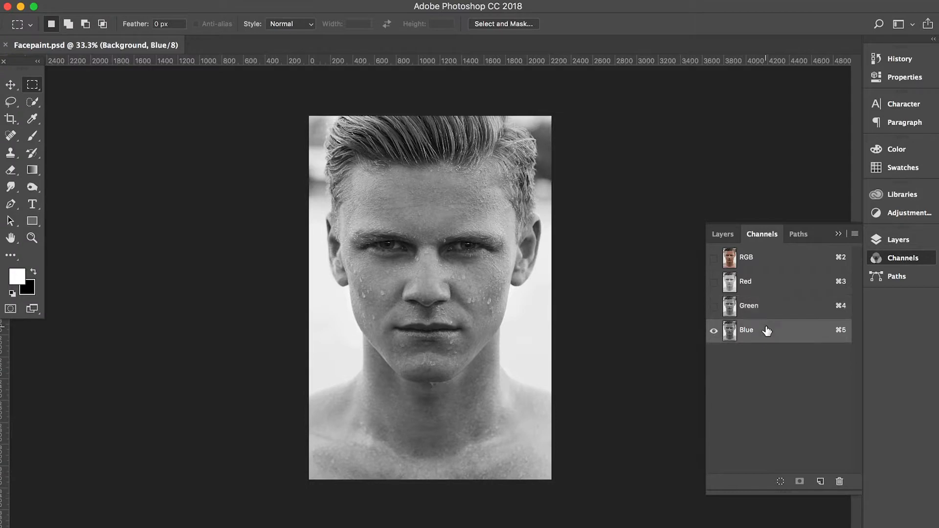
click(765, 307)
Step: Copy the entire Blue channel and paste it as a new layer inside the New group
click(768, 331)
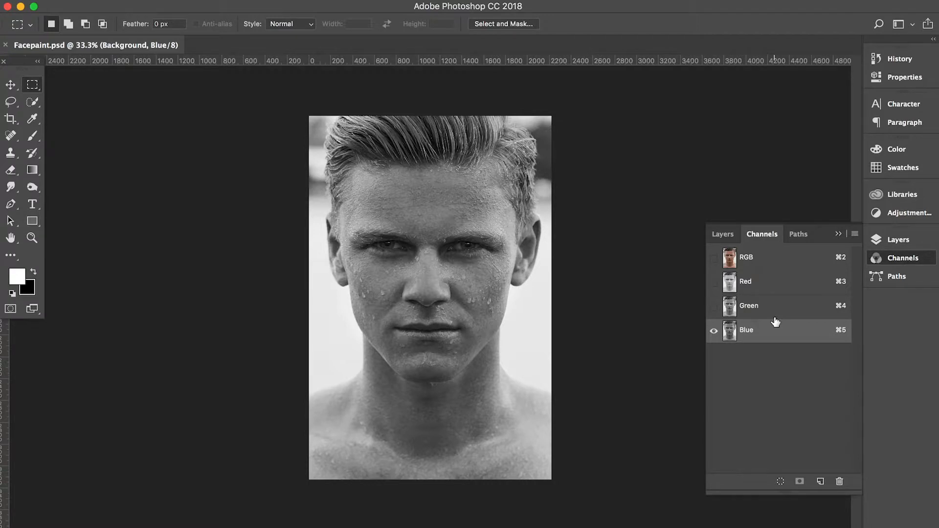
key(super+a)
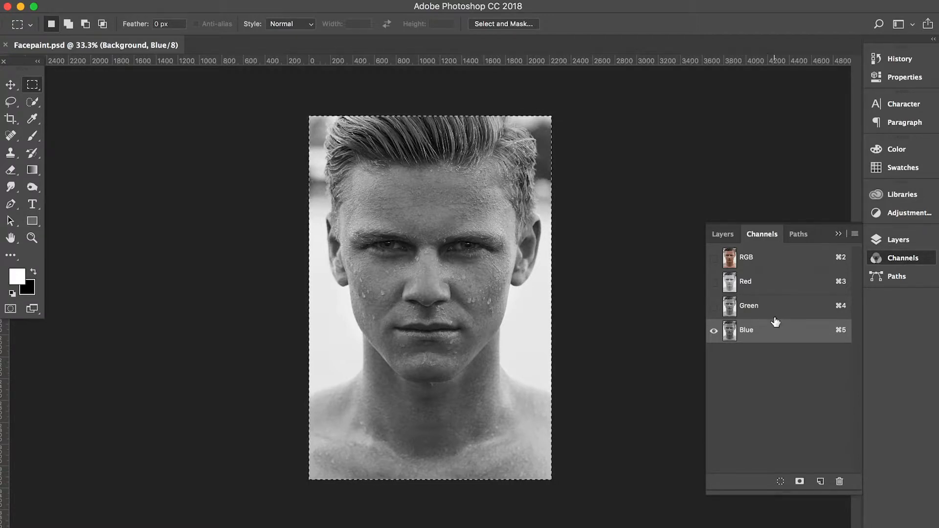
drag(775, 322, 775, 321)
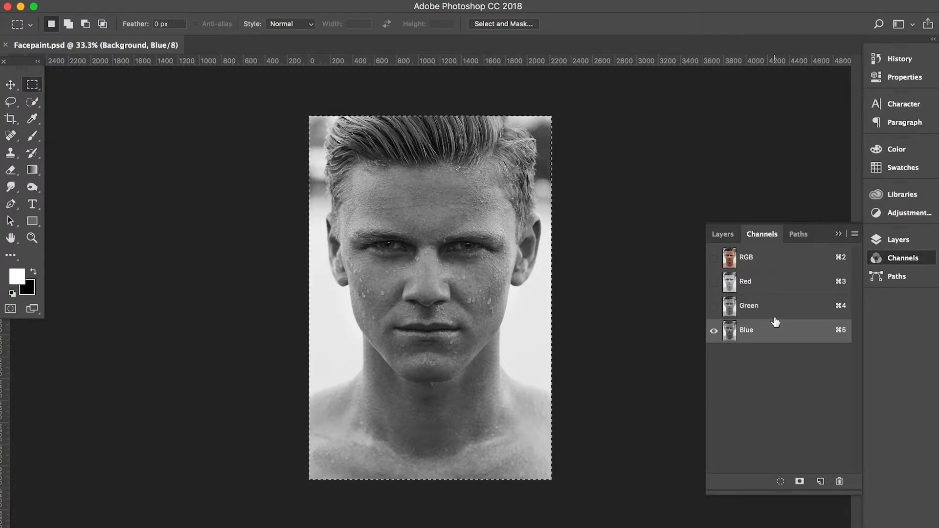
click(732, 236)
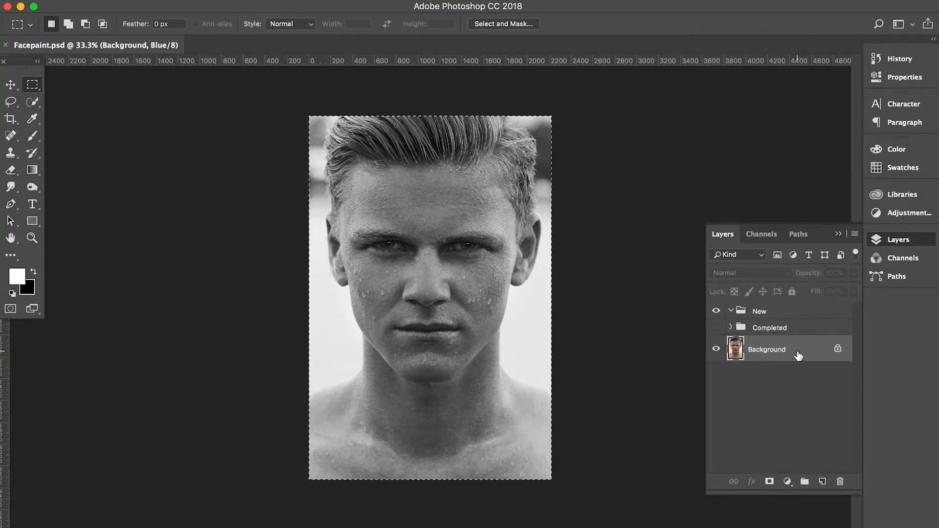
click(772, 316)
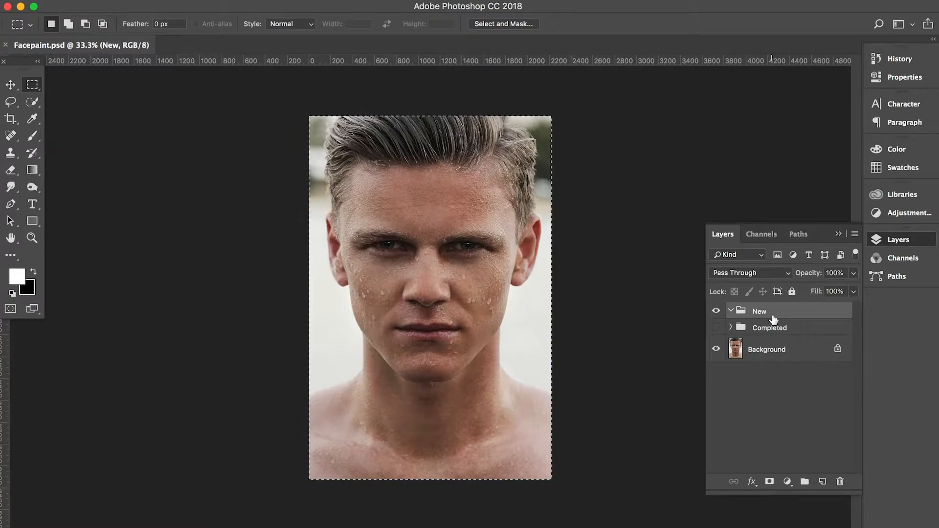
key(super+v)
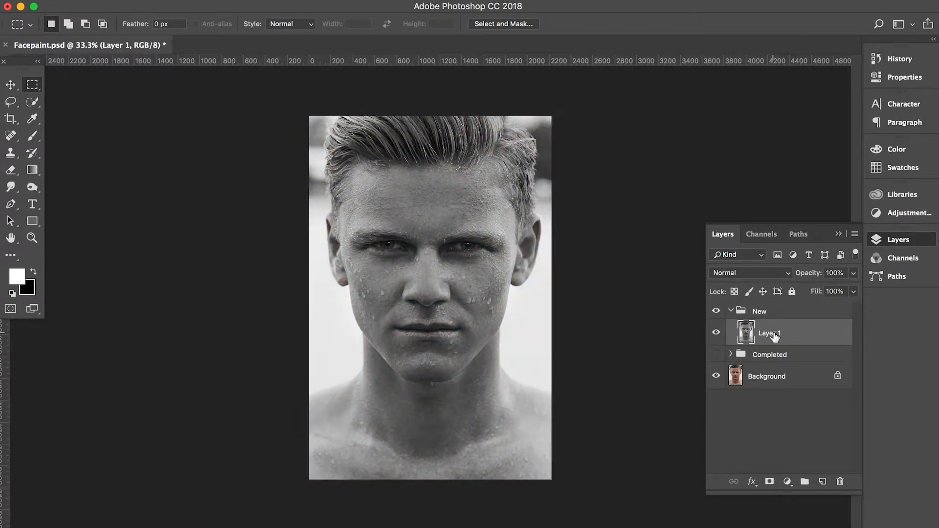
Step: Rename the pasted channel layer to "Hard Light 30%"
double_click(774, 334)
text(Hard Light 30%)
key(Return)
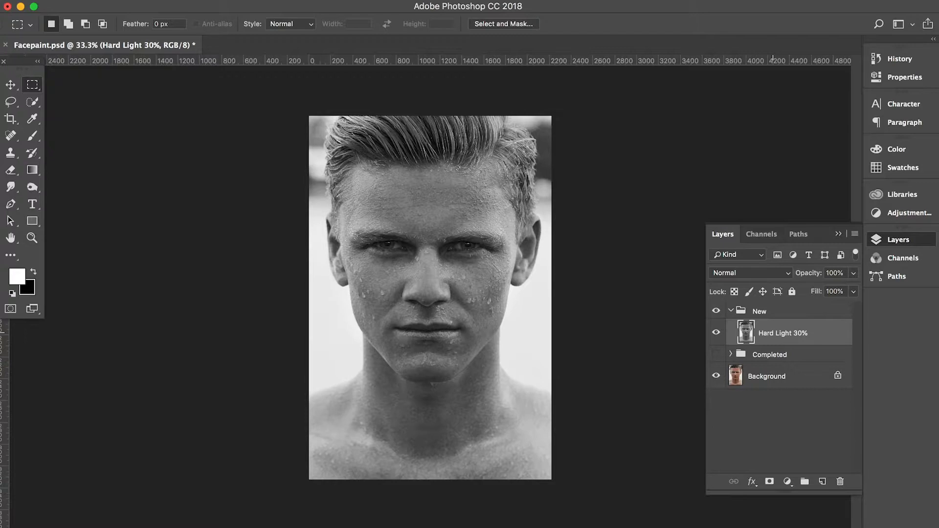
Step: Set the pasted channel layer's blend mode to Hard Light and its opacity to 30%
click(777, 274)
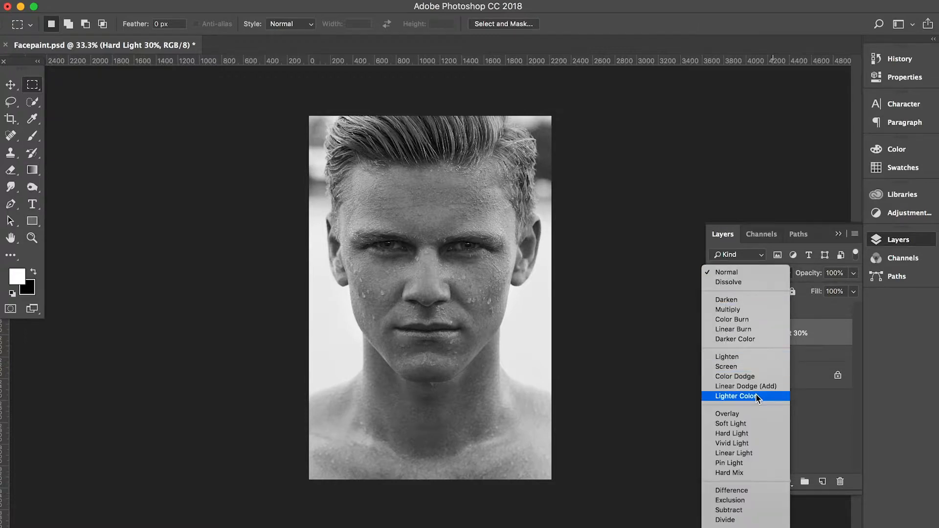
scroll(756, 381, down, 1)
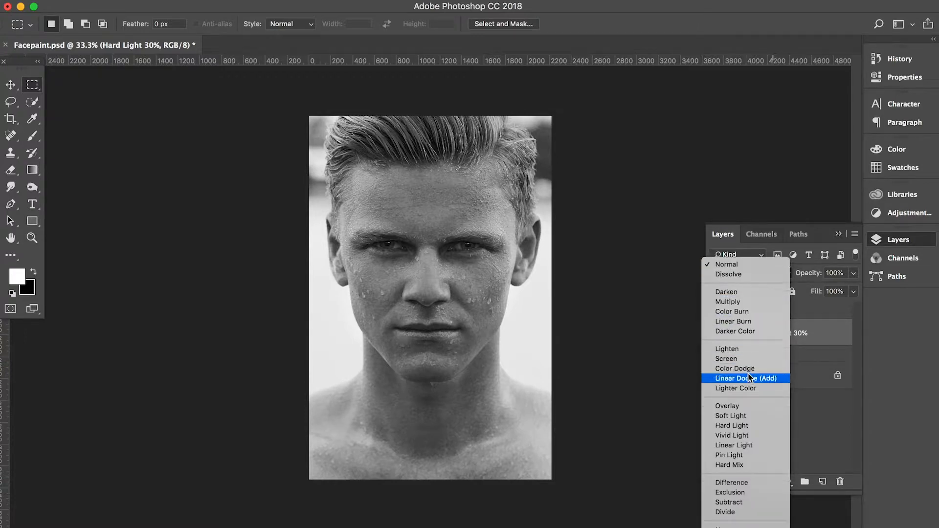
click(749, 425)
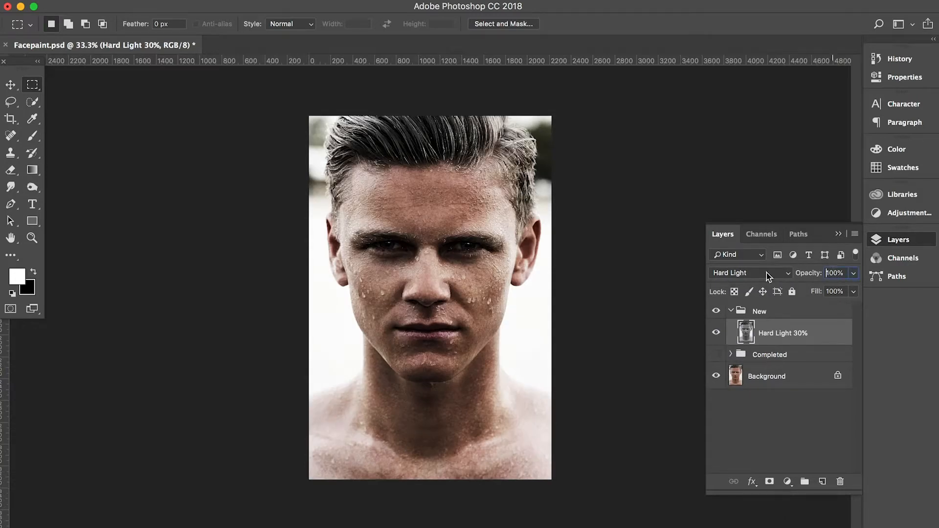
text(30)
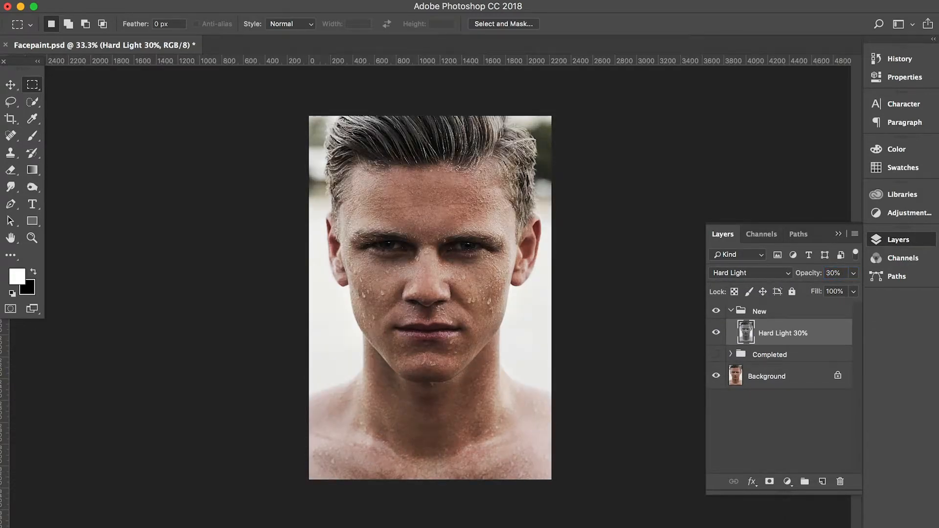
Step: Compare the portrait with and without the Hard Light 30% layer, then hide that layer
click(717, 333)
click(716, 333)
click(716, 334)
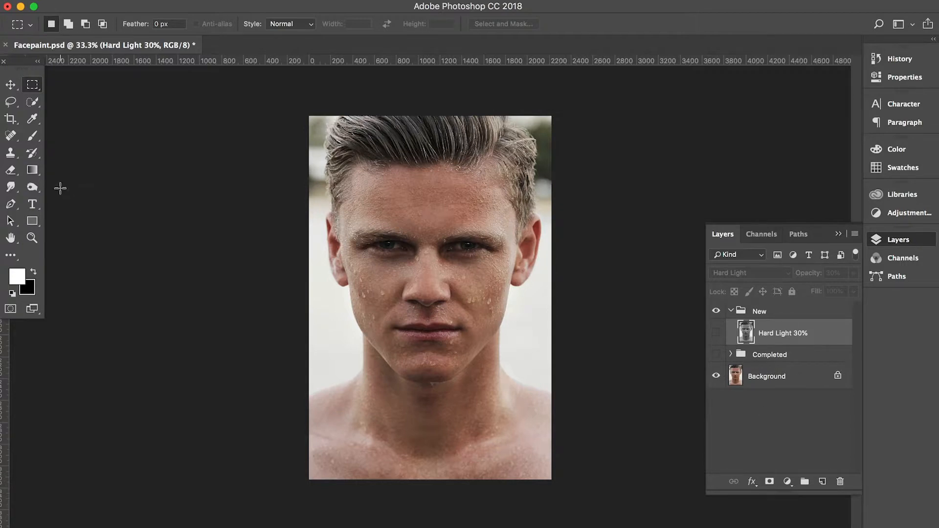
Step: Start a Pen tool path at the base of the chin and trace the jawline on the image's right side
click(11, 206)
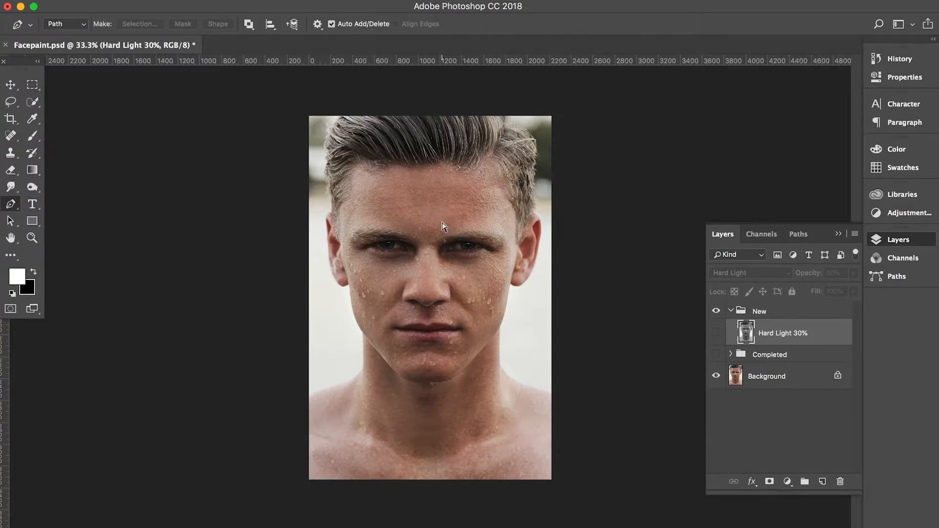
key(super+plus)
key(super+plus)
key(f)
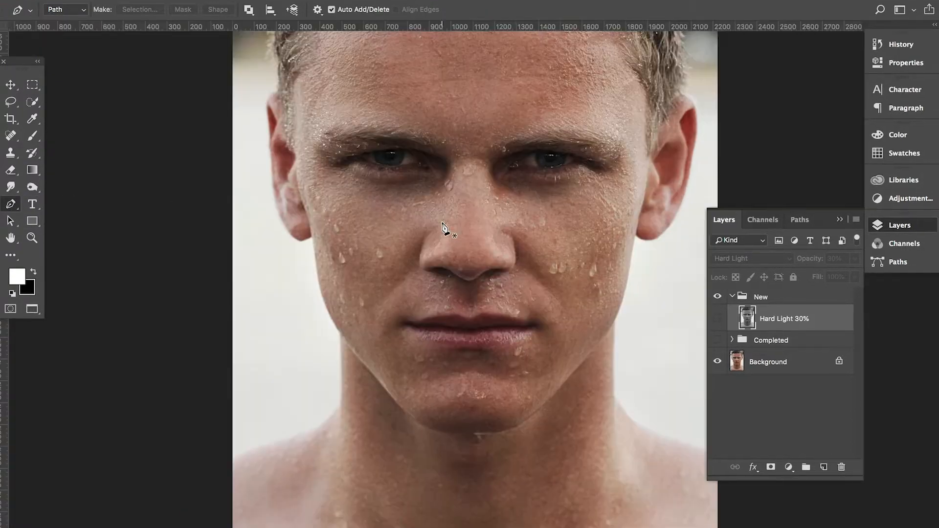
key(f)
key(f)
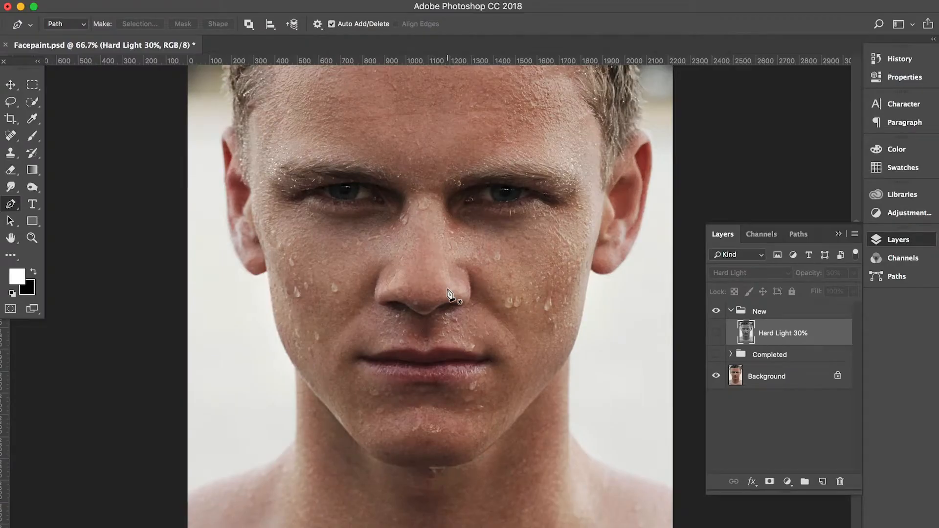
scroll(448, 293, down, 5)
scroll(440, 367, up, 1)
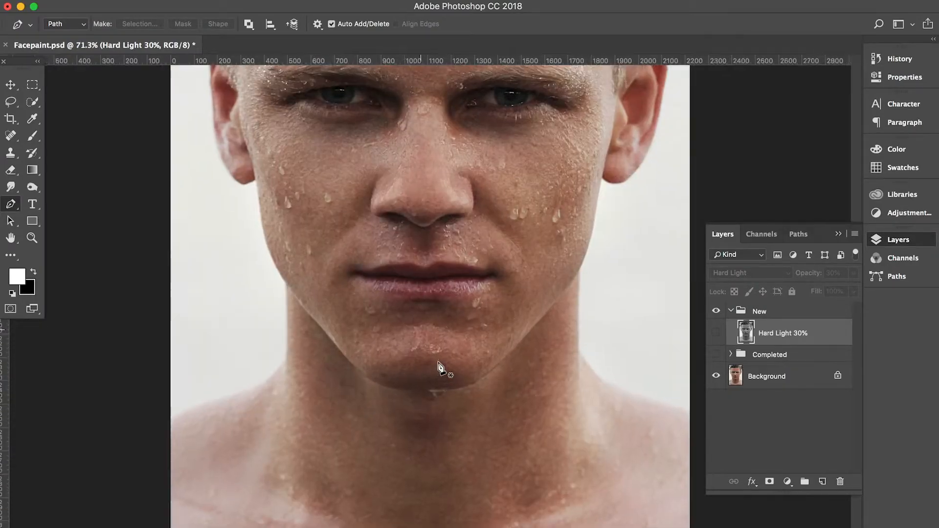
scroll(439, 367, up, 5)
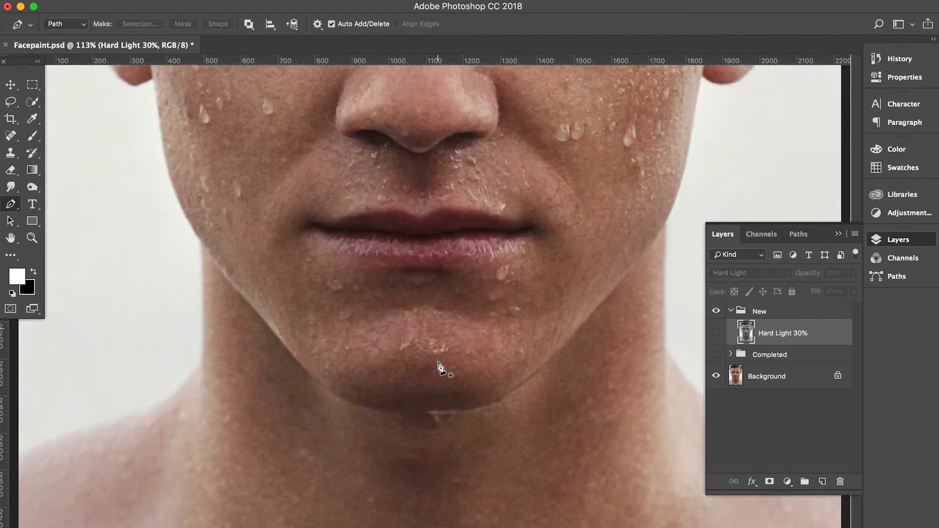
scroll(439, 367, down, 4)
scroll(440, 364, up, 1)
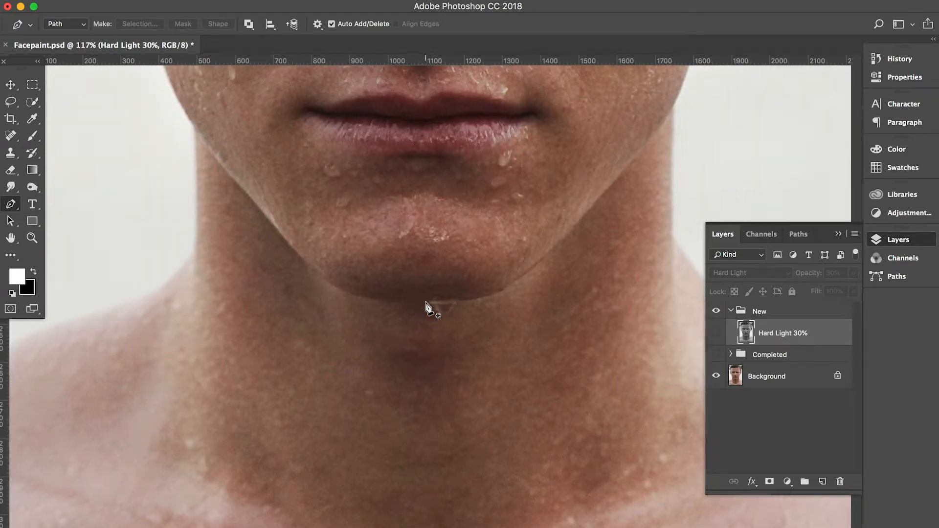
drag(470, 303, 474, 302)
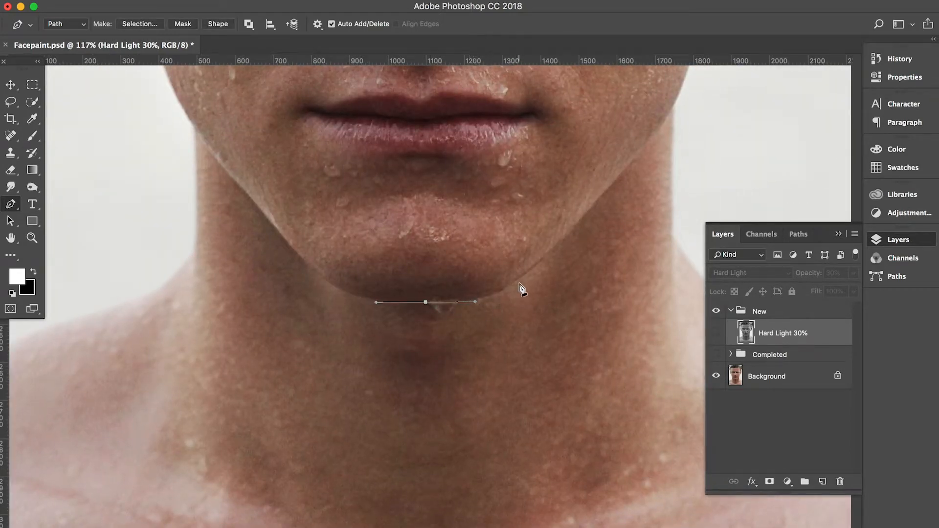
drag(522, 276, 549, 253)
drag(639, 166, 637, 154)
Step: Continue the face path from the jaw corner along the outer cheek up to the right-hand earlobe
scroll(638, 155, up, 1)
scroll(638, 156, right, 1)
scroll(637, 155, up, 4)
scroll(637, 155, right, 3)
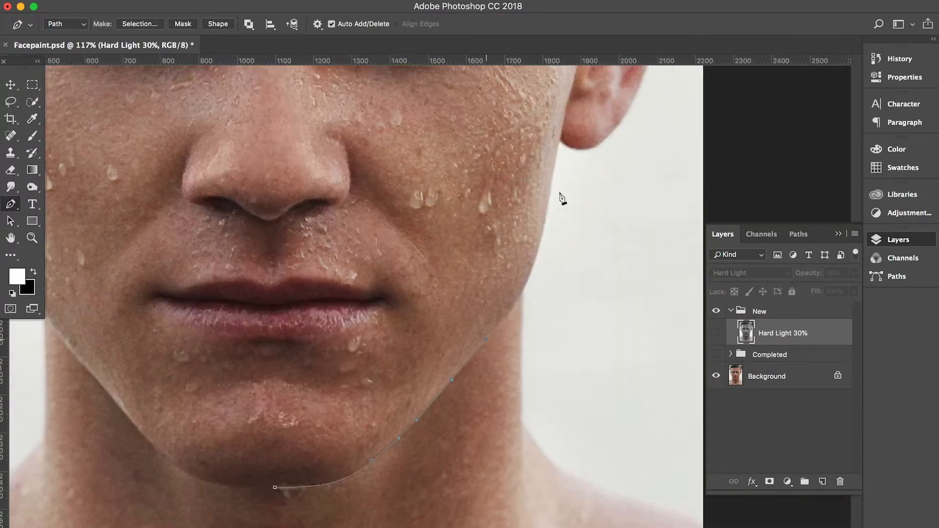
drag(509, 291, 527, 253)
click(544, 140)
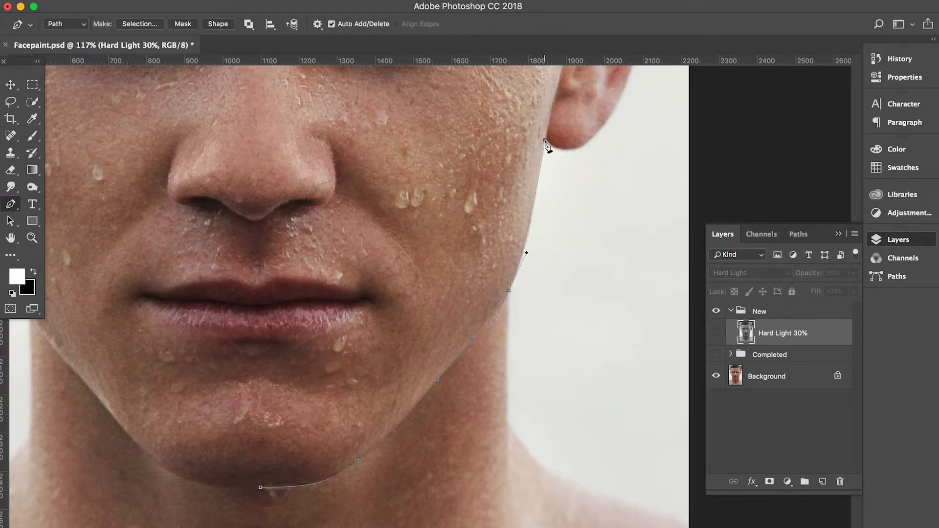
drag(554, 108, 555, 90)
Step: Extend the face path past the right-hand ear, with a sharp corner at the sideburn, and up the temple's hairline
scroll(571, 220, up, 10)
scroll(571, 220, right, 2)
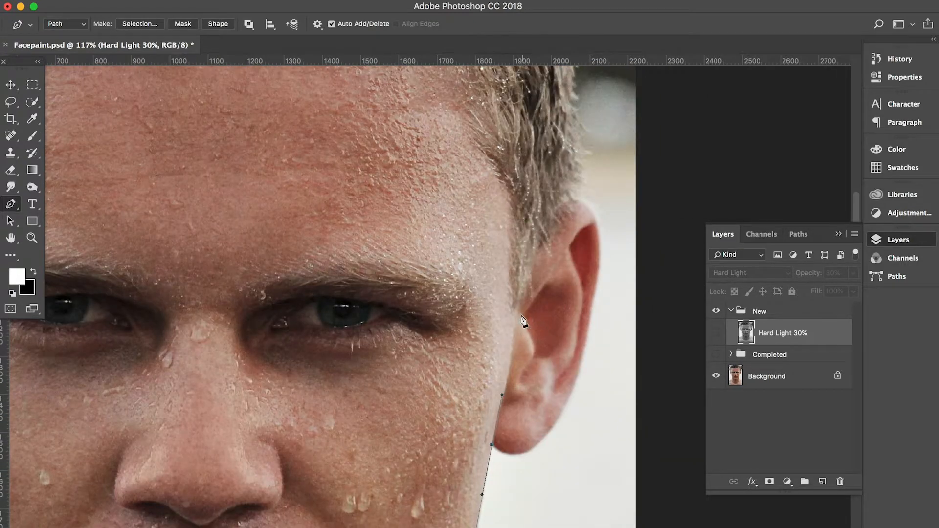
click(516, 314)
drag(516, 314, 519, 259)
alt+click(516, 313)
click(510, 307)
drag(462, 109, 460, 93)
Step: Trace the face path across the forehead along the hairline to the opposite temple
scroll(460, 93, up, 5)
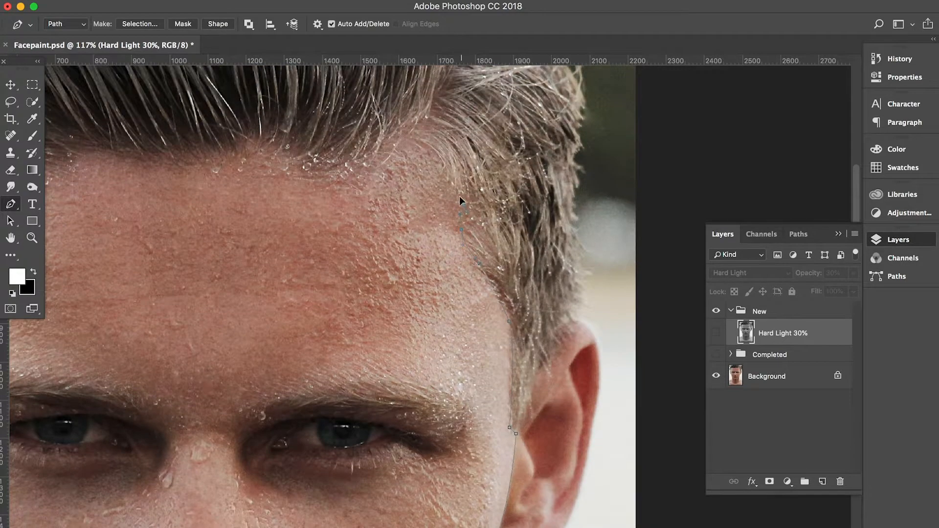
click(415, 137)
drag(360, 168, 343, 168)
drag(272, 154, 226, 175)
scroll(188, 162, left, 5)
drag(164, 158, 132, 158)
drag(126, 242, 108, 277)
Step: Trace the face path down the image's left side, past the ear and cheek to the jaw
scroll(93, 427, down, 6)
drag(96, 207, 108, 241)
drag(120, 321, 127, 372)
scroll(127, 372, down, 3)
drag(192, 350, 205, 374)
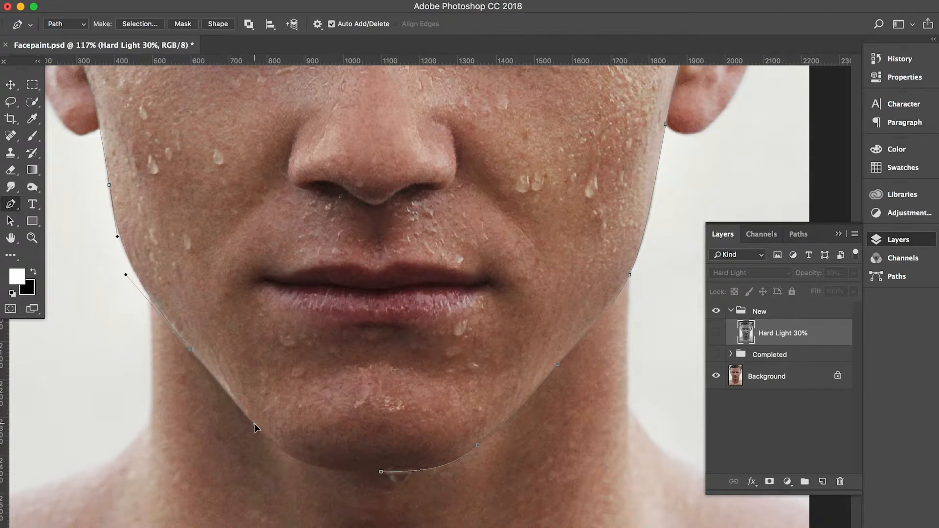
Step: Close the face path at the chin's starting anchor and adjust the curve so it follows the lower jaw
drag(381, 472, 431, 470)
key(super+z)
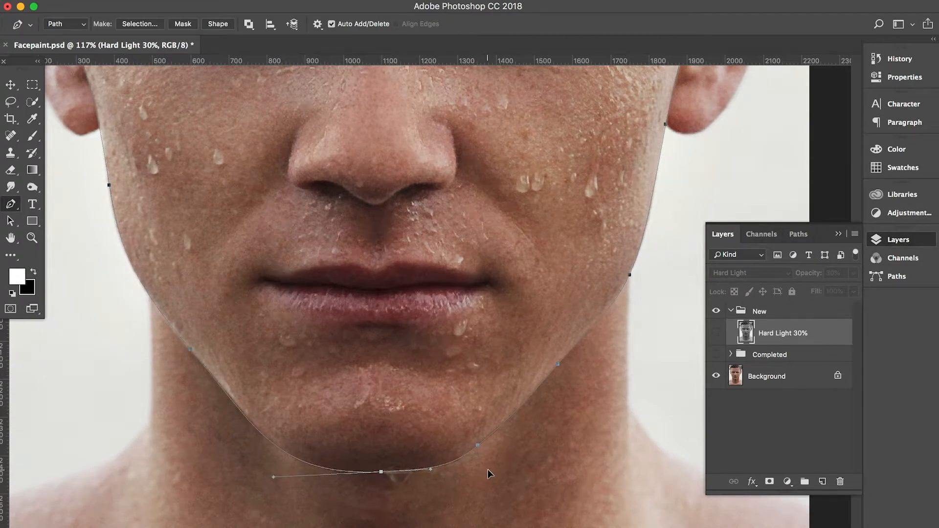
super+click(274, 477)
super+click(255, 425)
key(super+minus)
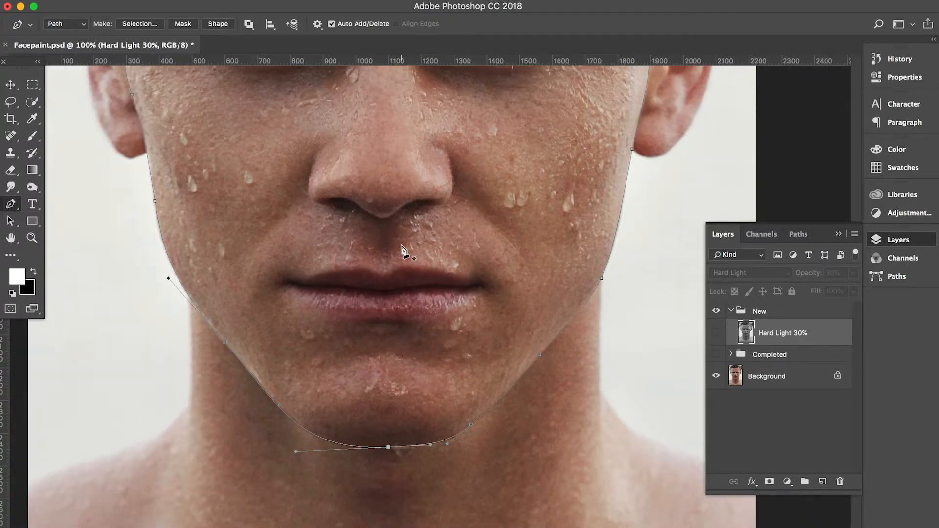
Step: Convert the closed face path into a new anti-aliased selection with a feather radius of 1 pixel
right_click(429, 294)
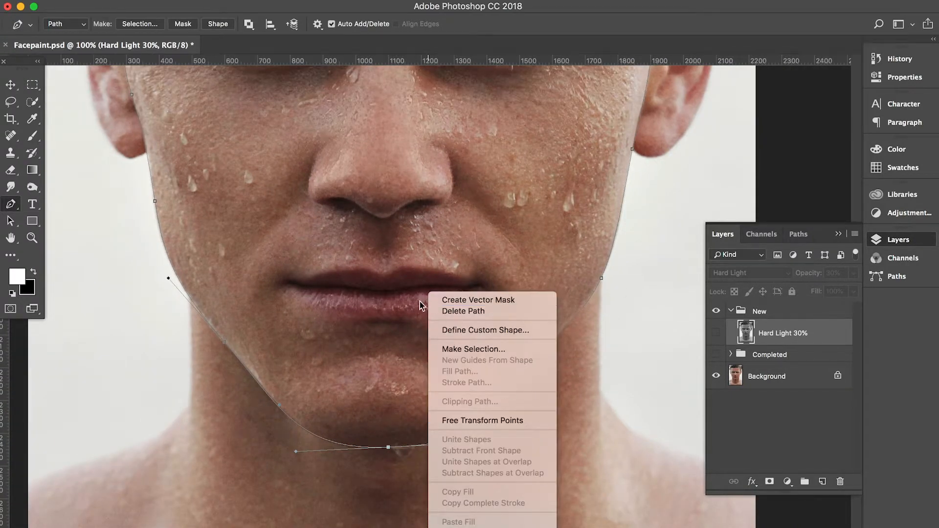
click(497, 349)
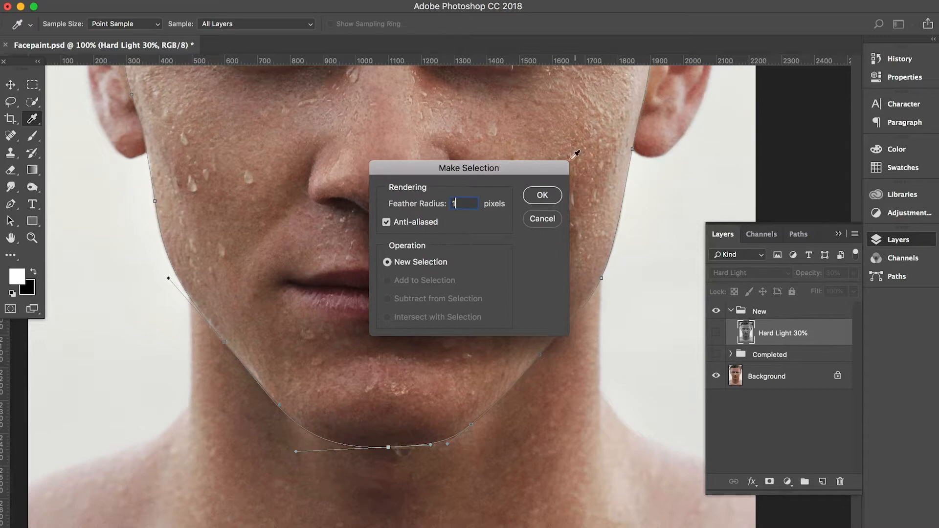
click(550, 202)
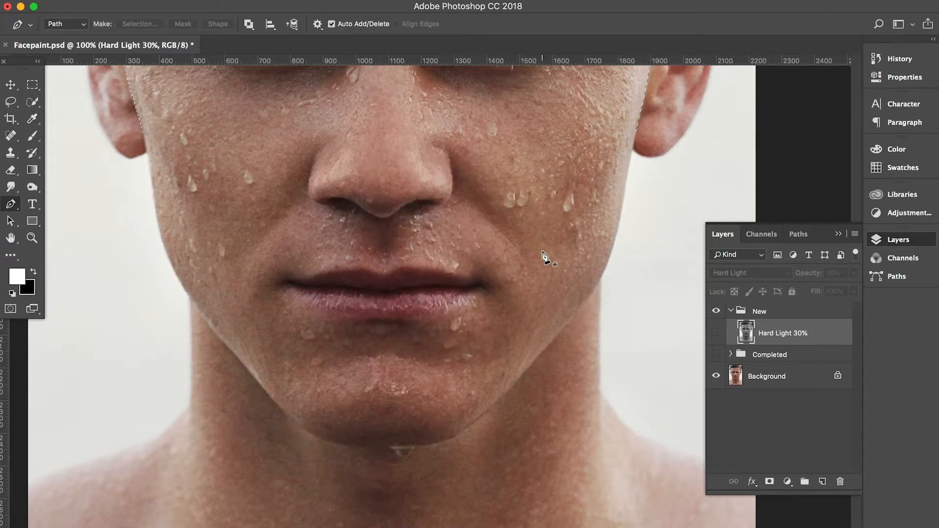
Step: Add a new layer above Hard Light 30% in the New group and mask it with the face selection
scroll(564, 233, down, 1)
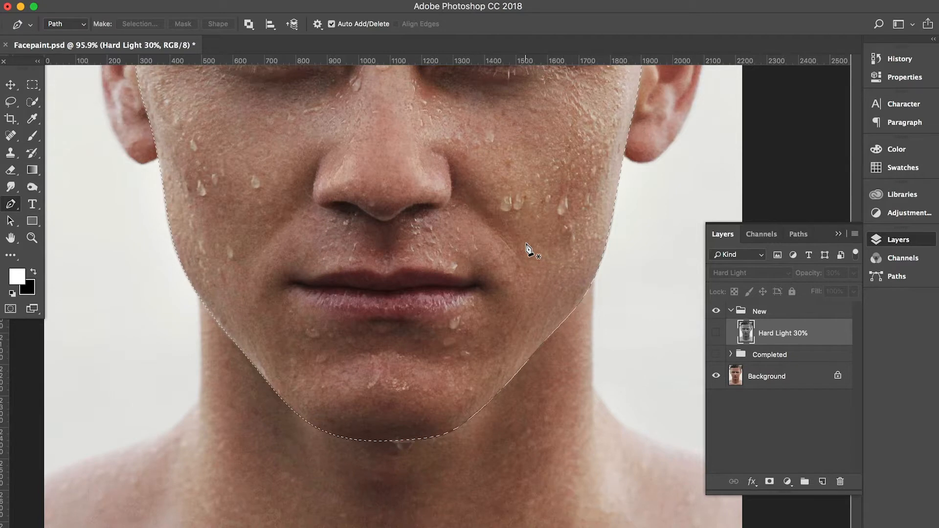
scroll(529, 249, down, 3)
key(super+r)
drag(486, 172, 495, 255)
scroll(495, 255, down, 2)
drag(484, 207, 487, 241)
key(super+r)
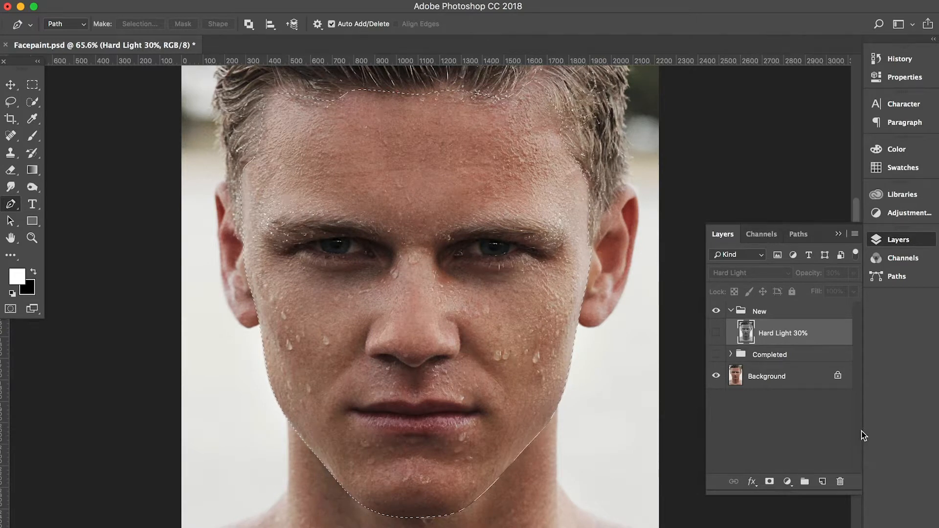
click(823, 482)
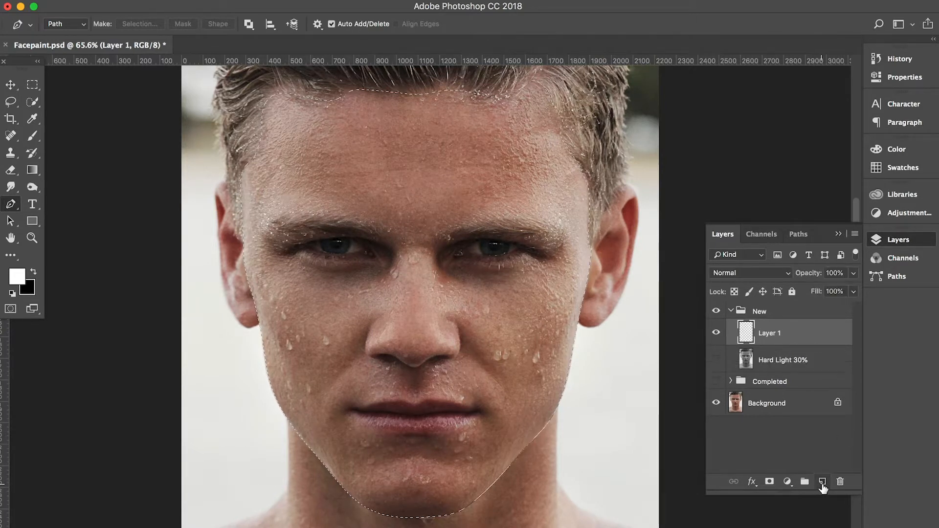
click(770, 482)
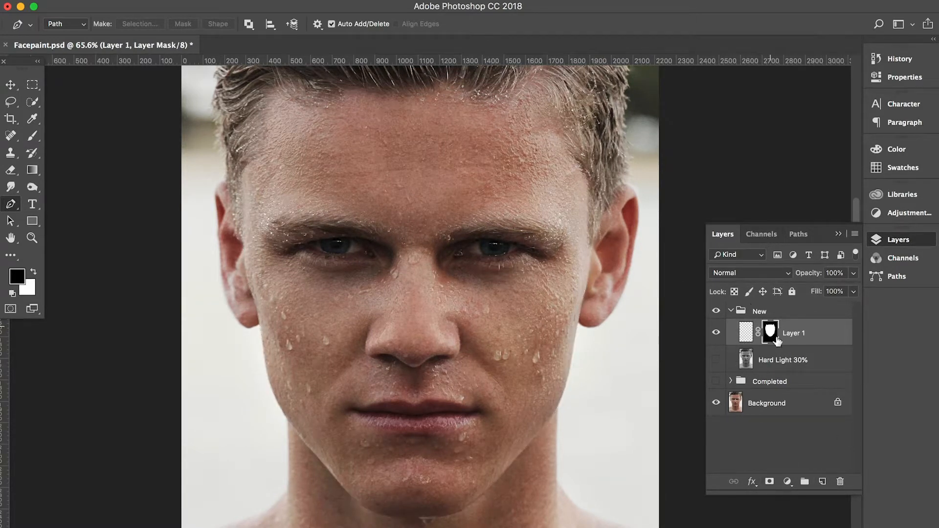
Step: Fill the masked layer's content with black using the Paint Bucket Tool and set the layer opacity to 50%
click(740, 333)
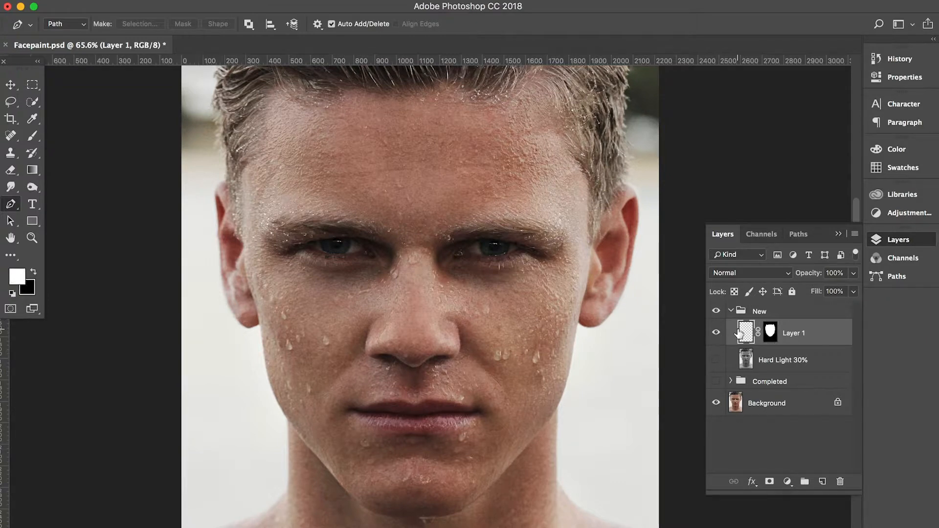
click(32, 170)
right_click(32, 170)
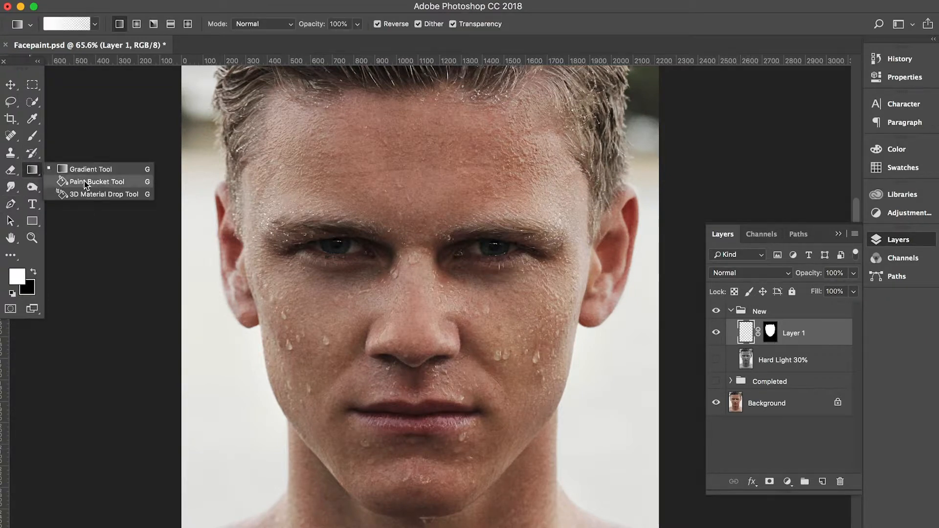
click(85, 182)
click(341, 160)
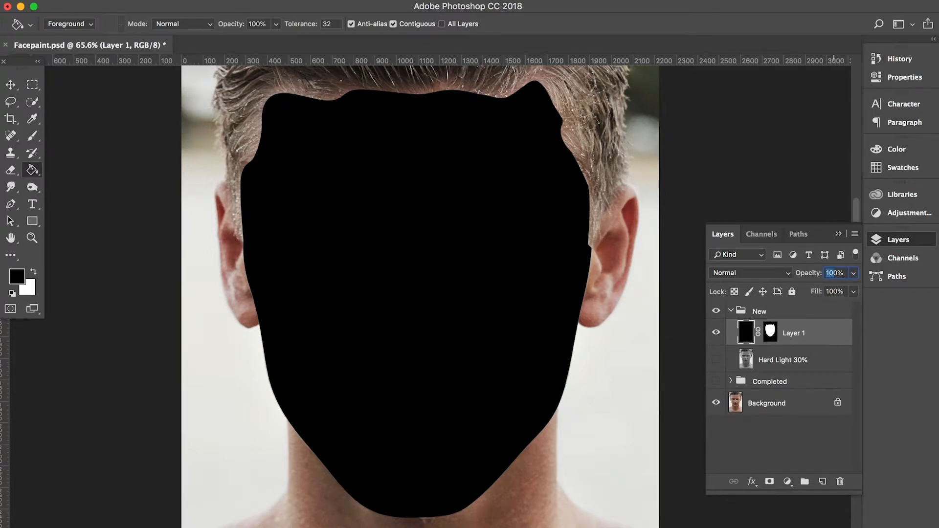
key(5)
Step: Target the face layer's mask and set up a soft brush with a 105 px size and 0% hardness
key(super+plus)
key(super+plus)
drag(640, 123, 543, 185)
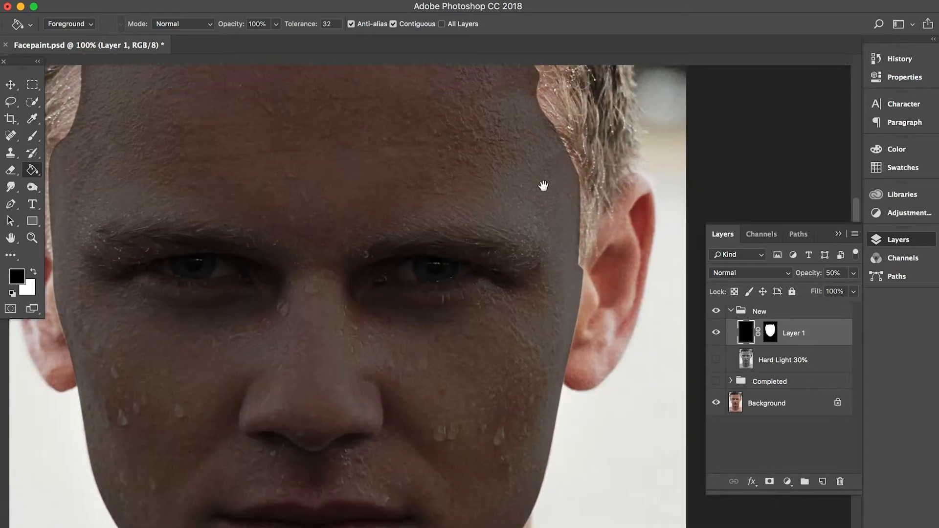
key(super+plus)
drag(577, 214, 377, 242)
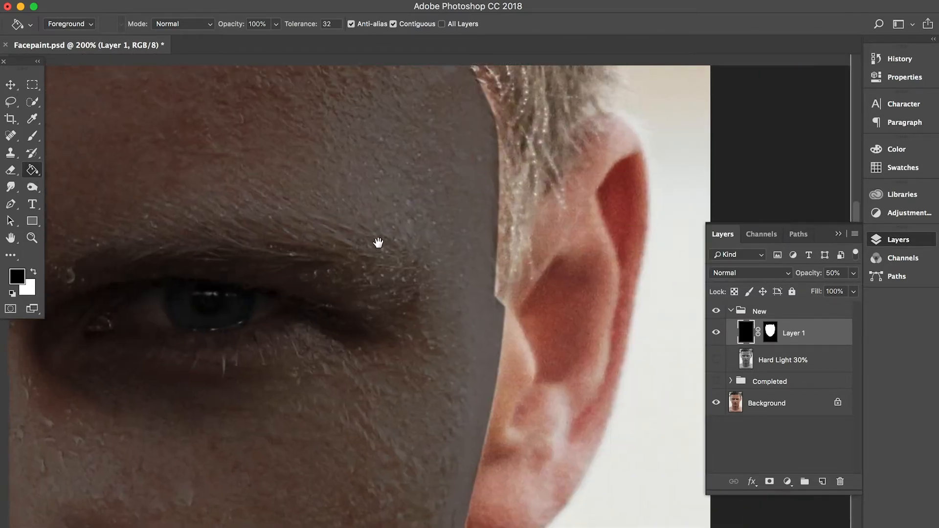
key(super+plus)
drag(476, 224, 444, 281)
key(super+r)
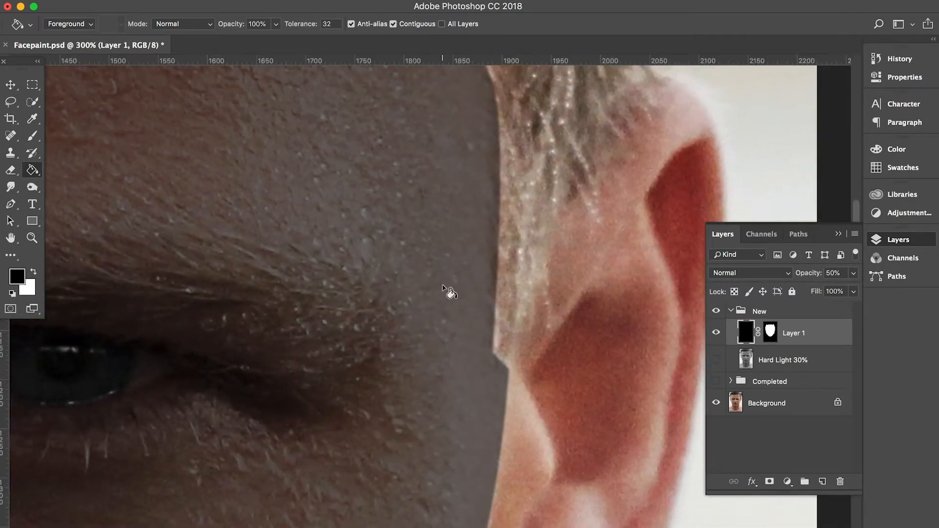
scroll(444, 288, down, 1)
scroll(444, 292, down, 5)
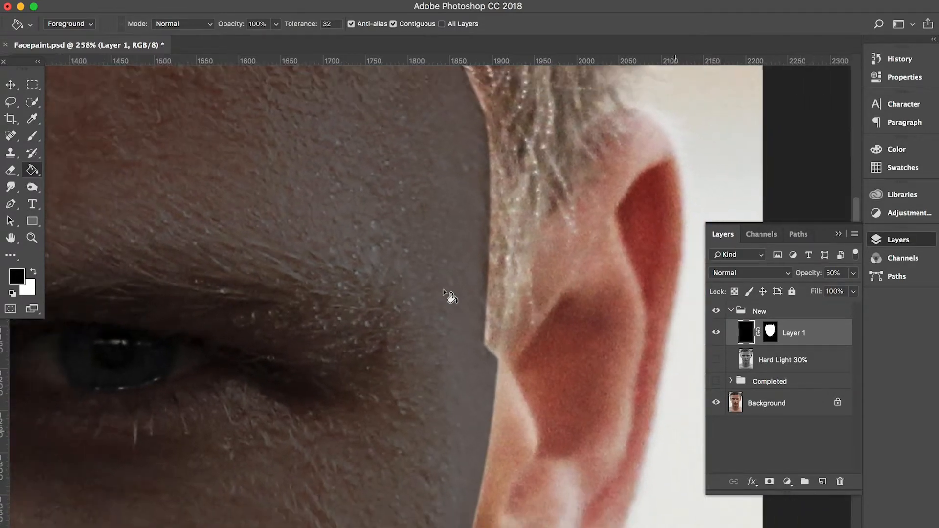
click(769, 332)
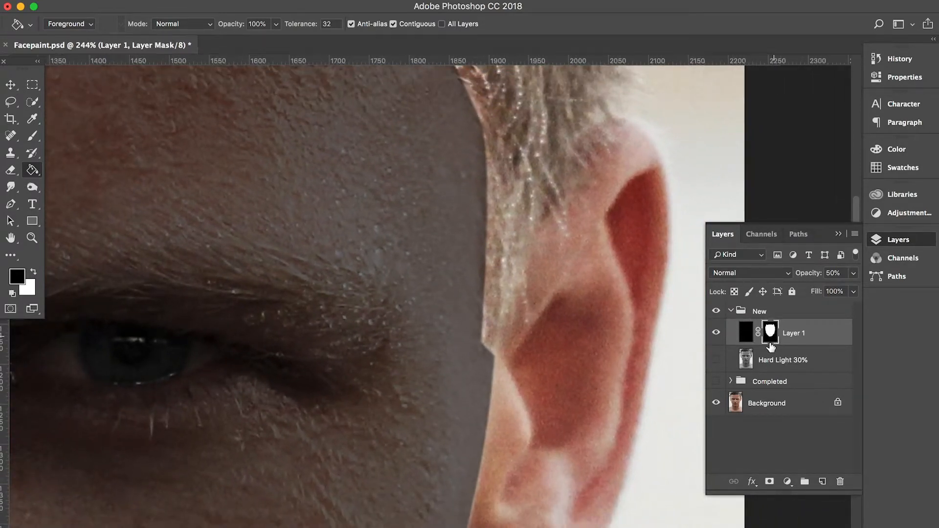
click(32, 136)
click(65, 23)
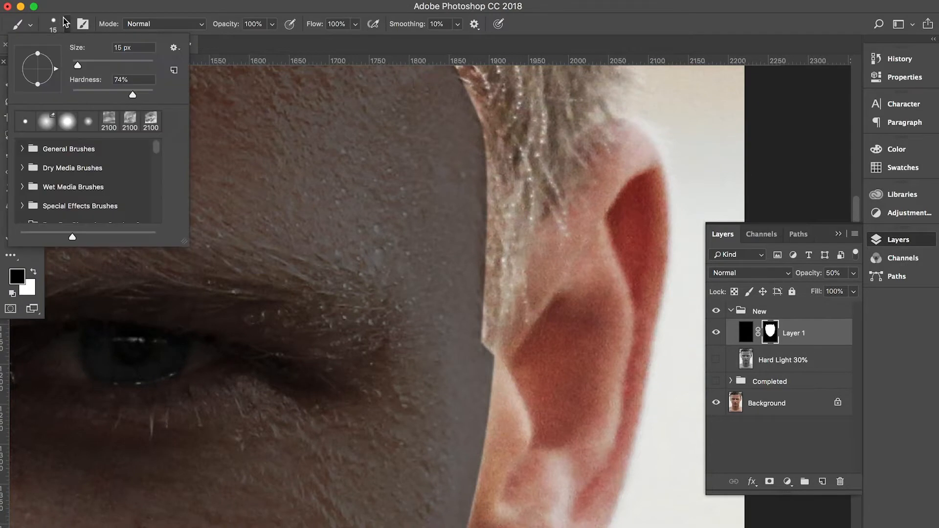
mouse_move(135, 94)
mouse_down()
mouse_move(80, 96)
mouse_move(93, 66)
mouse_move(114, 66)
mouse_up()
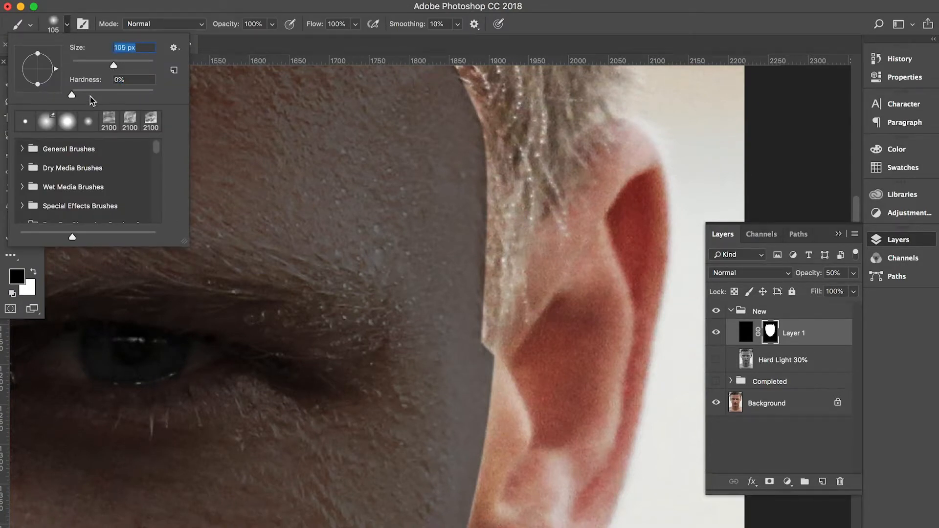
click(228, 14)
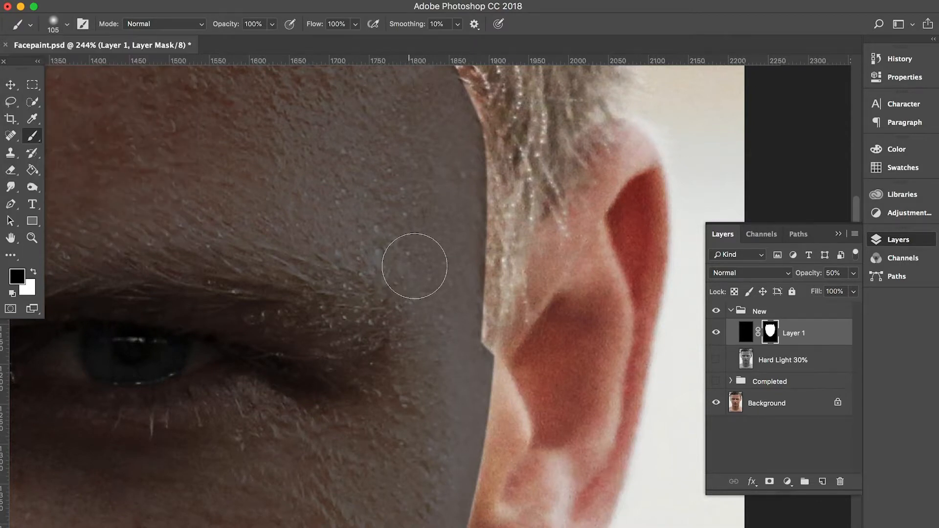
Step: Paint white on the mask with a smaller 80 px brush along the right-hand sideburn, temple and adjoining hairline
key(bracketleft)
key(bracketleft)
key(x)
mouse_move(472, 359)
mouse_down()
mouse_move(455, 214)
mouse_move(455, 277)
mouse_move(464, 140)
mouse_move(454, 119)
mouse_move(467, 220)
mouse_move(464, 364)
mouse_up()
scroll(461, 332, up, 5)
mouse_move(461, 331)
mouse_down()
mouse_move(383, 176)
mouse_move(389, 128)
mouse_up()
scroll(384, 279, up, 5)
mouse_move(383, 279)
mouse_down()
mouse_move(327, 164)
mouse_move(212, 198)
mouse_up()
Step: Paint white on the mask along the rest of the forehead hairline toward the left-hand temple
scroll(211, 199, left, 15)
mouse_move(272, 199)
mouse_down()
mouse_move(393, 237)
mouse_move(293, 197)
mouse_move(236, 214)
mouse_move(426, 218)
mouse_move(601, 195)
mouse_move(539, 213)
mouse_move(348, 209)
mouse_move(293, 216)
mouse_up()
scroll(541, 215, left, 2)
scroll(293, 216, left, 6)
mouse_move(448, 214)
mouse_down()
mouse_move(360, 247)
mouse_move(314, 369)
mouse_move(340, 291)
mouse_move(320, 360)
mouse_move(287, 273)
mouse_up()
scroll(314, 369, down, 5)
scroll(321, 360, down, 3)
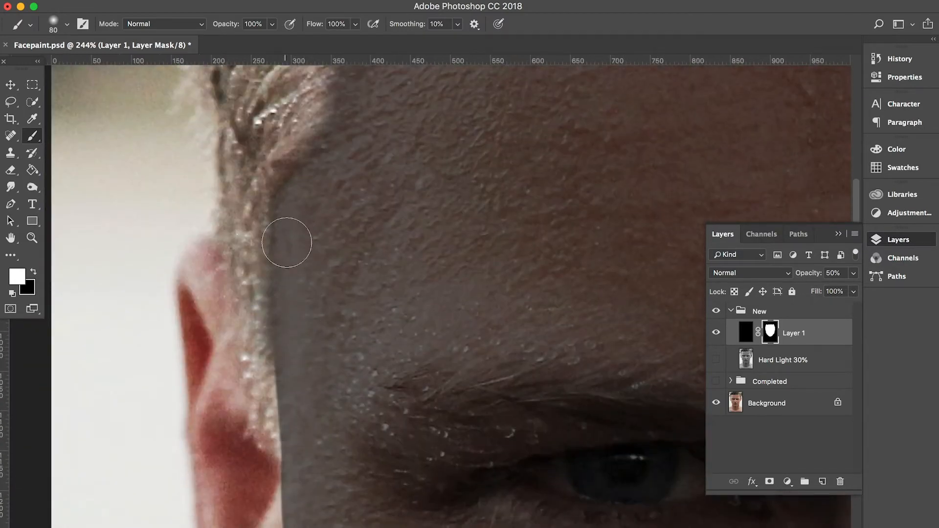
Step: Paint white on the mask along the left-hand temple and cheek edge beside the ear, reducing the brush size to 30 px
scroll(287, 272, down, 6)
drag(289, 161, 310, 325)
scroll(309, 324, down, 4)
key(bracketleft)
key(bracketleft)
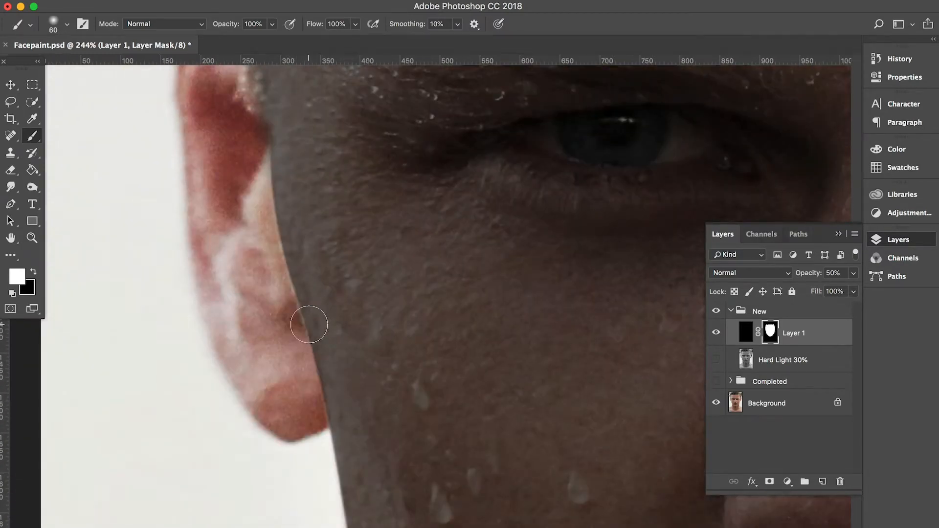
key(bracketleft)
key(bracketleft)
drag(274, 134, 285, 216)
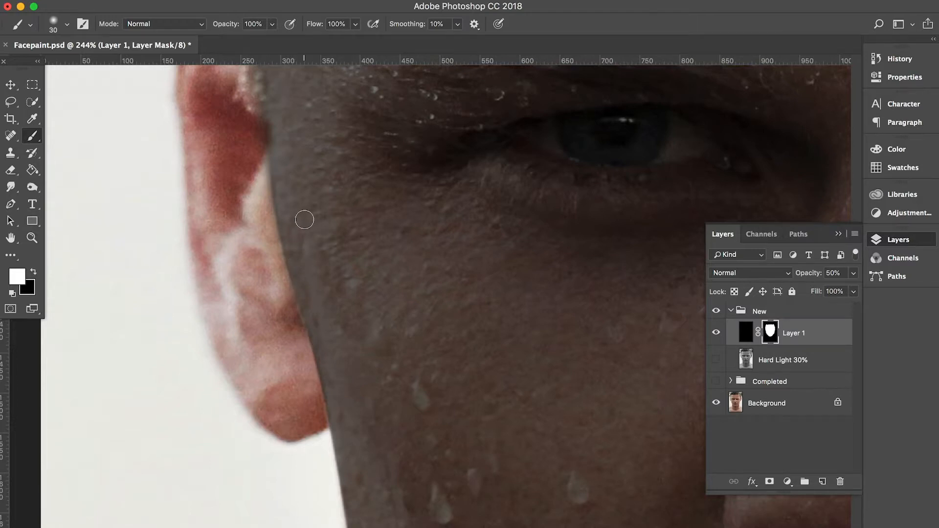
Step: Examine the mask edge down the left-hand jaw, under the chin and up beside the right-hand ear
scroll(304, 220, down, 5)
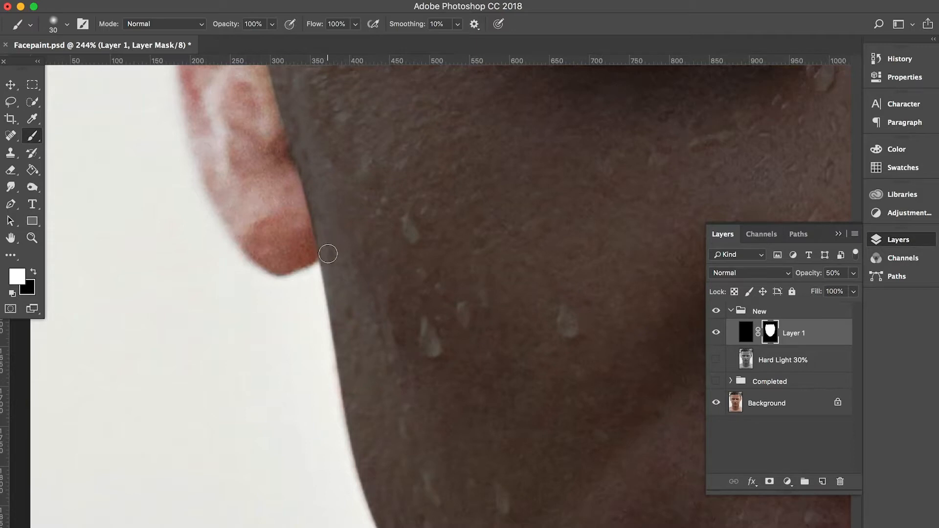
scroll(322, 206, down, 5)
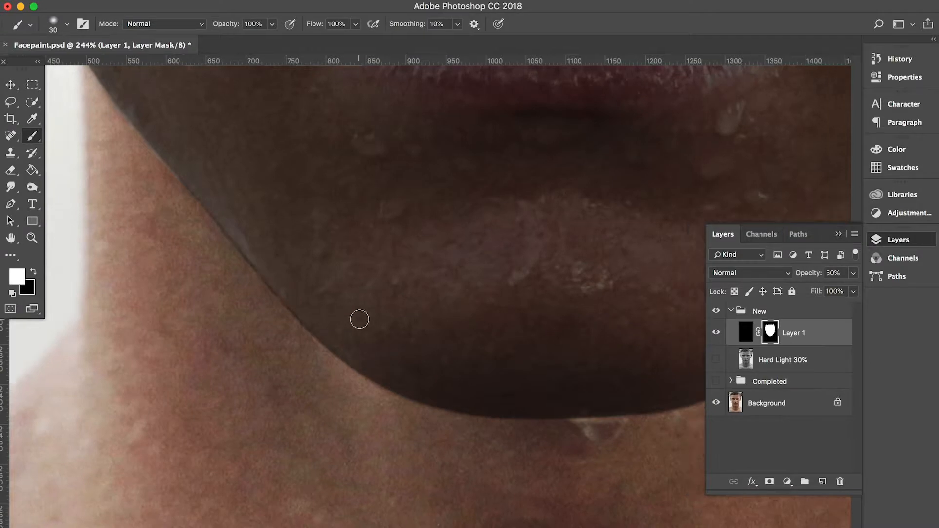
scroll(359, 318, down, 2)
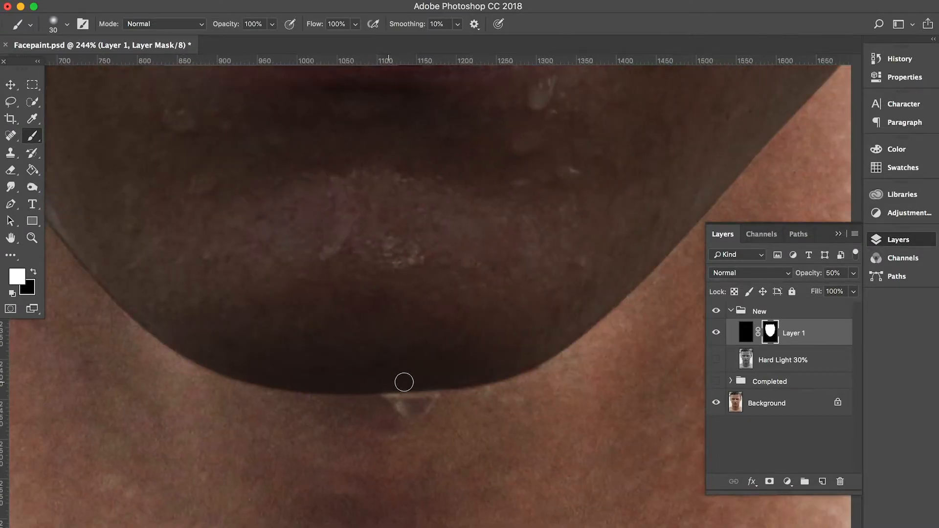
scroll(409, 350, up, 2)
scroll(433, 315, right, 4)
scroll(432, 314, up, 9)
scroll(554, 192, down, 2)
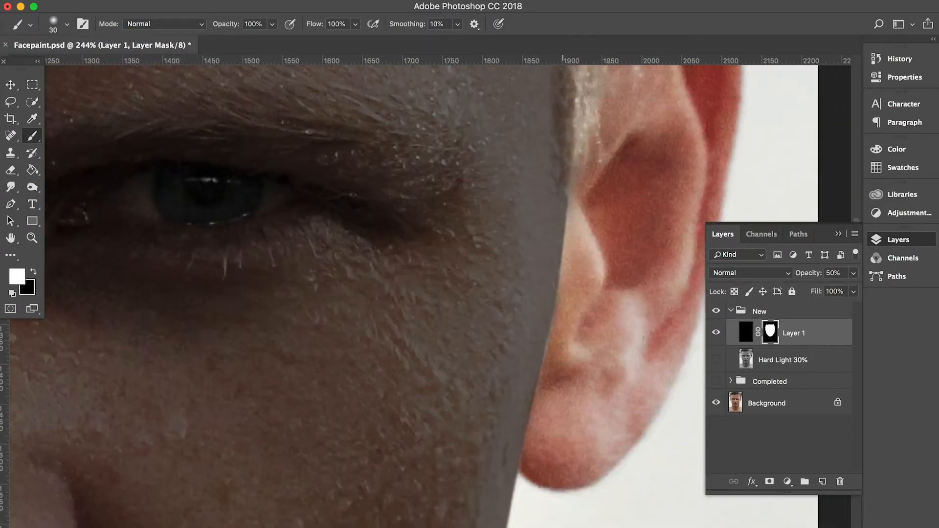
scroll(553, 292, down, 5)
scroll(549, 292, up, 1)
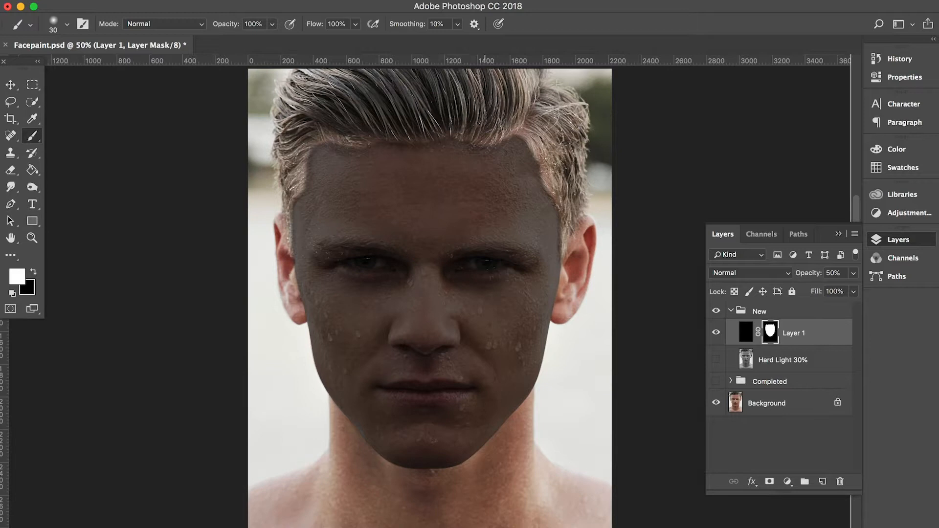
Step: Switch to black with the 30 px brush and paint the right-hand eyeball out of the face mask
scroll(486, 205, up, 4)
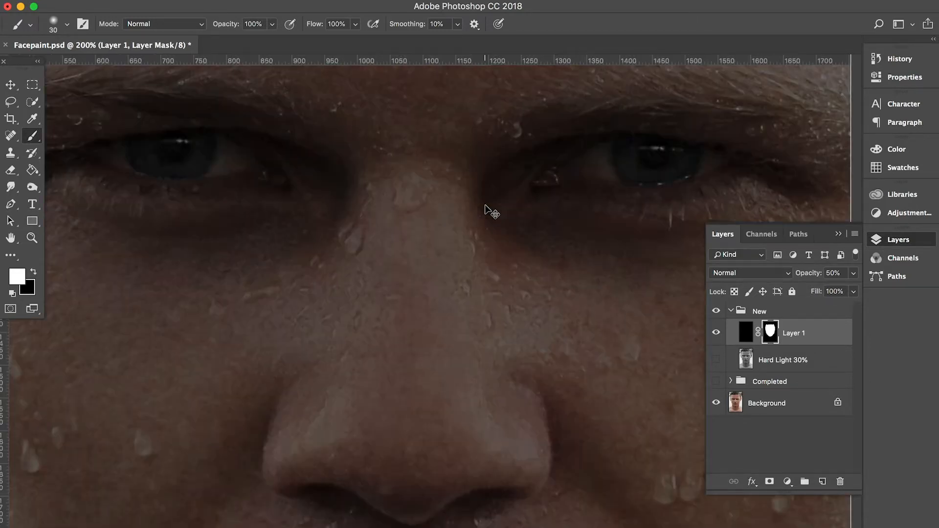
key(super+plus)
scroll(486, 206, right, 6)
scroll(486, 205, up, 3)
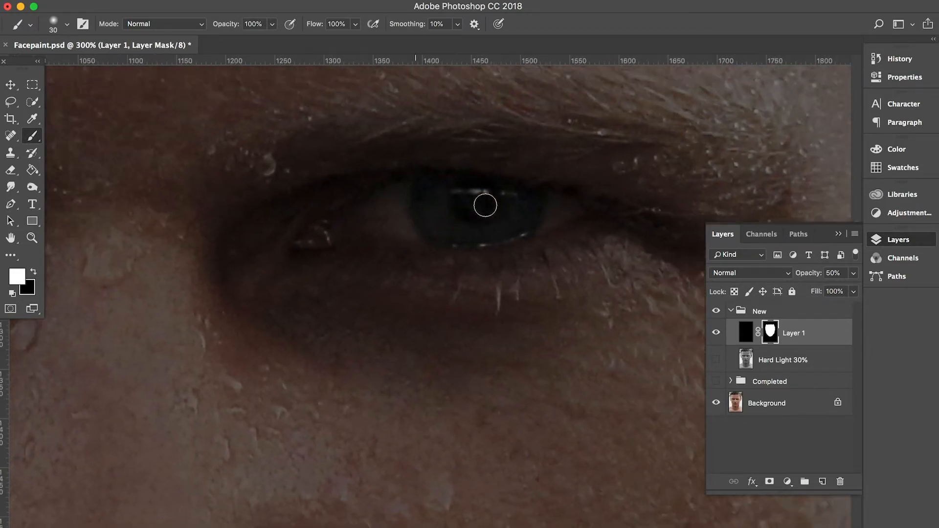
key(super+plus)
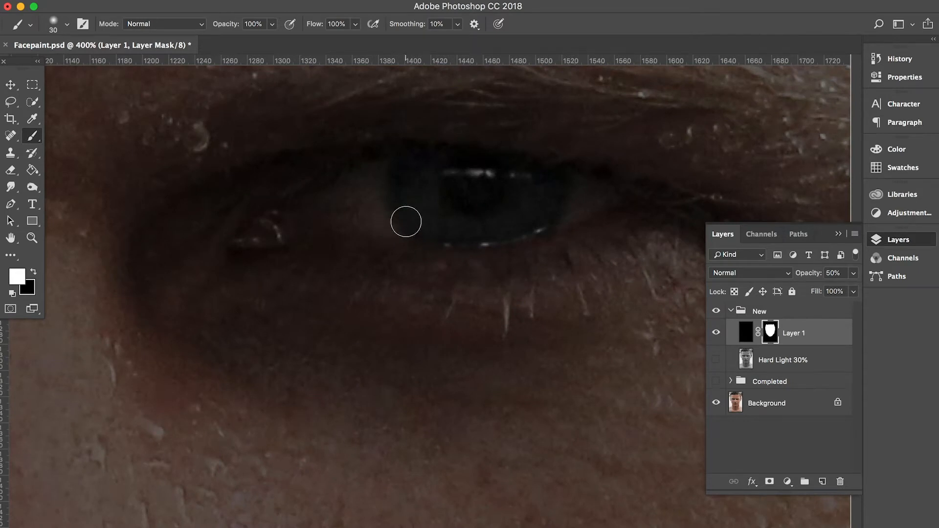
key(x)
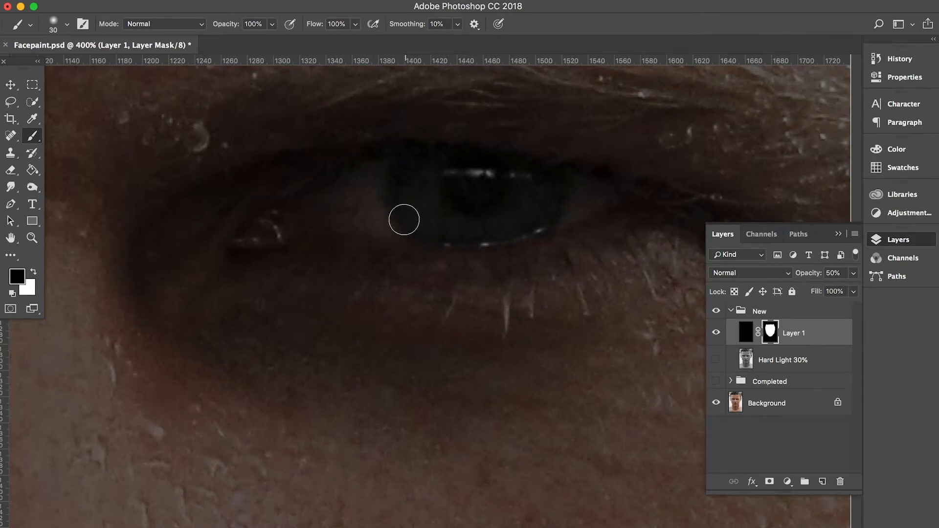
mouse_move(362, 211)
mouse_down()
mouse_move(251, 236)
mouse_move(422, 160)
mouse_move(463, 162)
mouse_move(386, 205)
mouse_move(387, 219)
mouse_move(315, 220)
mouse_move(389, 209)
mouse_move(446, 223)
mouse_move(409, 221)
mouse_move(419, 230)
mouse_move(521, 222)
mouse_move(491, 230)
mouse_move(451, 217)
mouse_move(472, 205)
mouse_move(453, 185)
mouse_move(464, 173)
mouse_move(505, 182)
mouse_move(472, 160)
mouse_move(621, 188)
mouse_move(527, 217)
mouse_move(489, 209)
mouse_move(548, 182)
mouse_move(606, 193)
mouse_move(501, 226)
mouse_move(431, 228)
mouse_move(355, 208)
mouse_move(389, 185)
mouse_move(531, 179)
mouse_move(604, 192)
mouse_move(416, 176)
mouse_up()
Step: Paint black on the mask over the left-hand eyeball, from its inner corner across the iris to the outer corner
scroll(377, 172, left, 20)
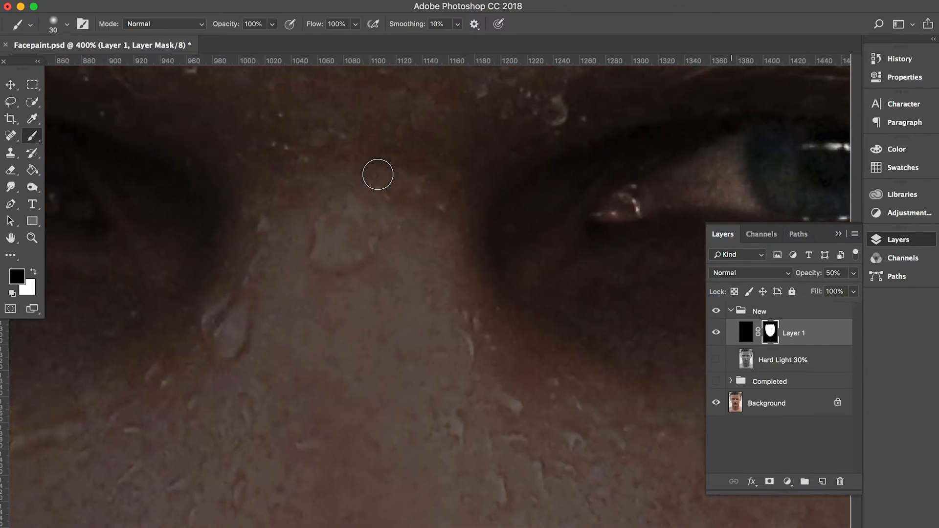
scroll(378, 174, left, 2)
mouse_move(315, 157)
mouse_down()
mouse_move(280, 152)
mouse_move(447, 116)
mouse_move(533, 140)
mouse_move(499, 125)
mouse_move(613, 187)
mouse_move(586, 173)
mouse_move(472, 177)
mouse_move(495, 161)
mouse_up()
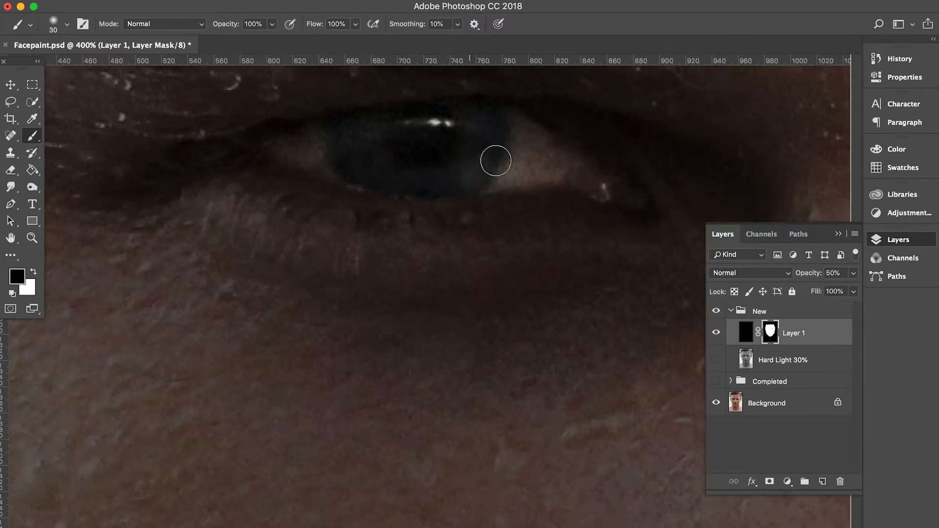
mouse_move(437, 142)
mouse_down()
mouse_move(373, 137)
mouse_move(467, 169)
mouse_move(409, 182)
mouse_move(304, 155)
mouse_move(405, 158)
mouse_move(368, 154)
mouse_move(399, 169)
mouse_move(458, 151)
mouse_move(543, 145)
mouse_move(534, 144)
mouse_move(579, 172)
mouse_move(393, 169)
mouse_move(337, 143)
mouse_move(274, 142)
mouse_up()
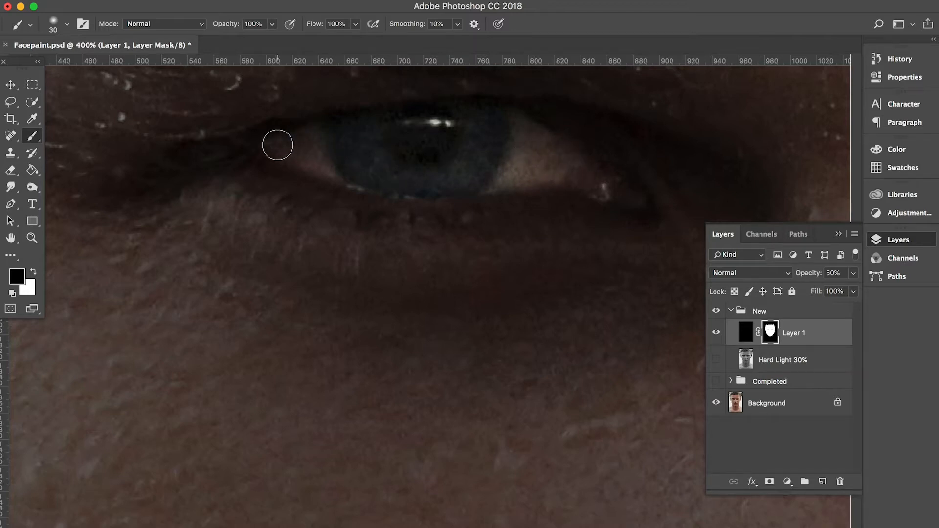
key(super+minus)
key(super+minus)
key(super+minus)
key(super+minus)
key(super+minus)
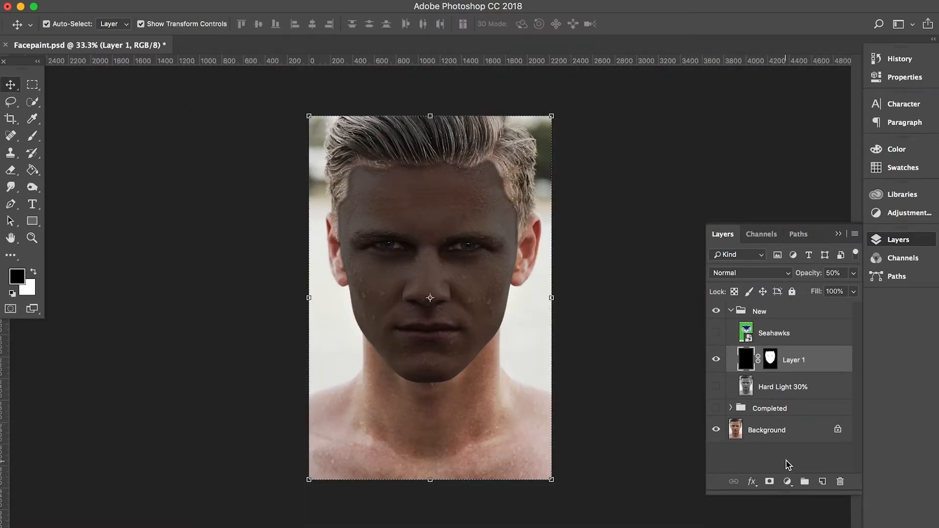
Step: Add a Black & White adjustment layer with the Default preset above Layer 1
click(787, 482)
click(787, 481)
click(787, 482)
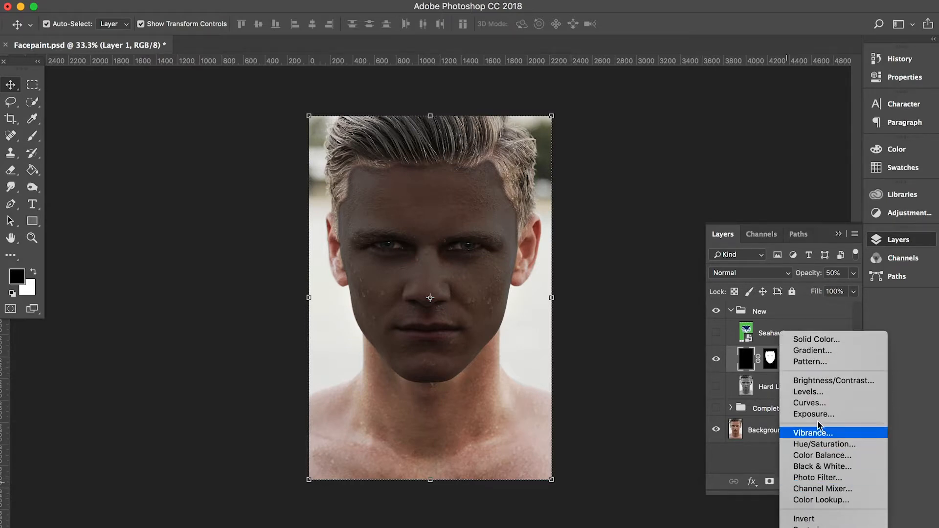
click(822, 467)
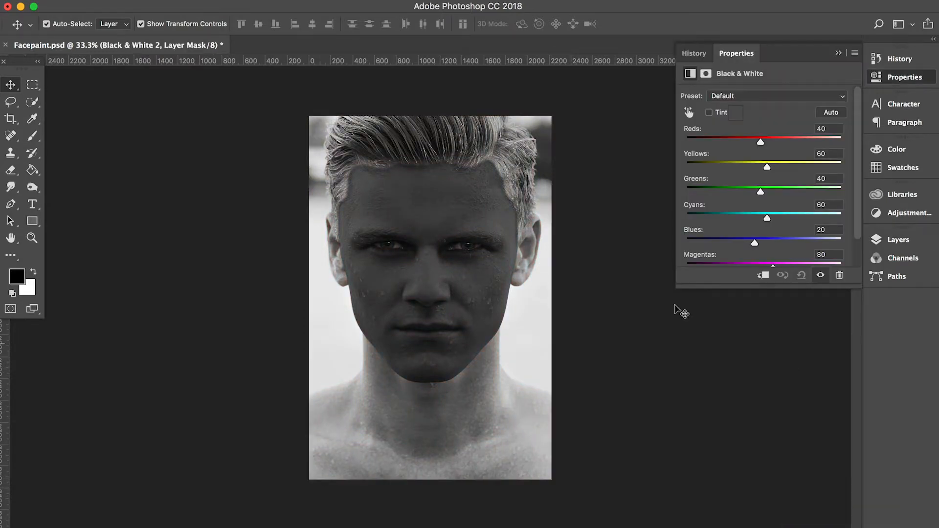
click(899, 240)
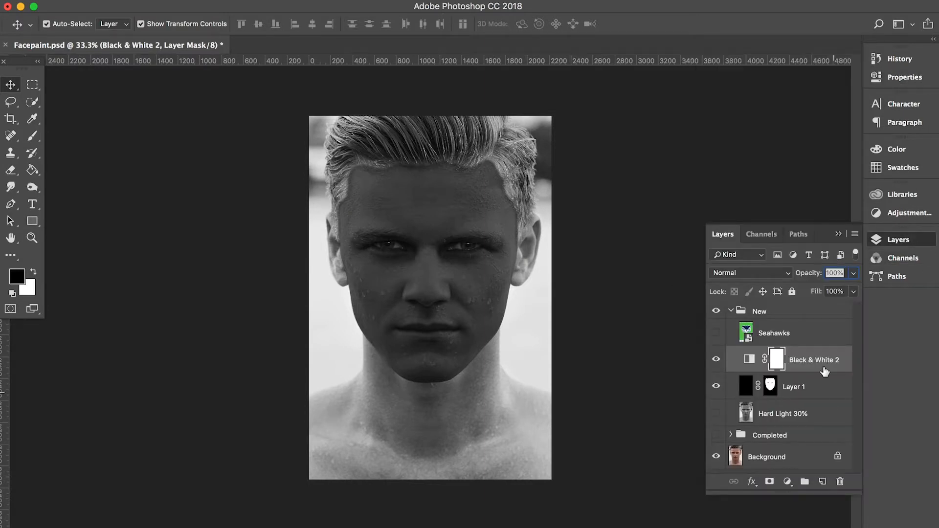
Step: Move Layer 1's face mask onto the Black & White adjustment layer, replacing its mask, and delete Layer 1
click(770, 389)
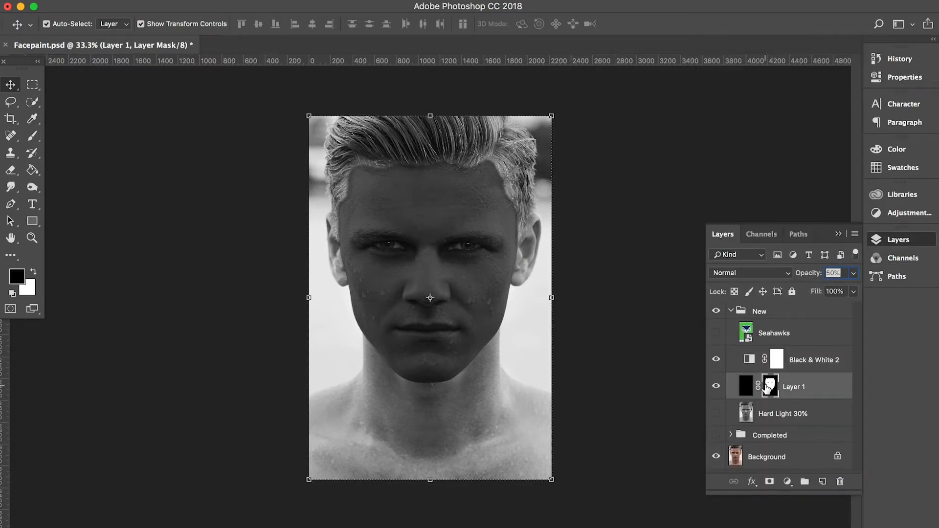
drag(771, 388, 777, 360)
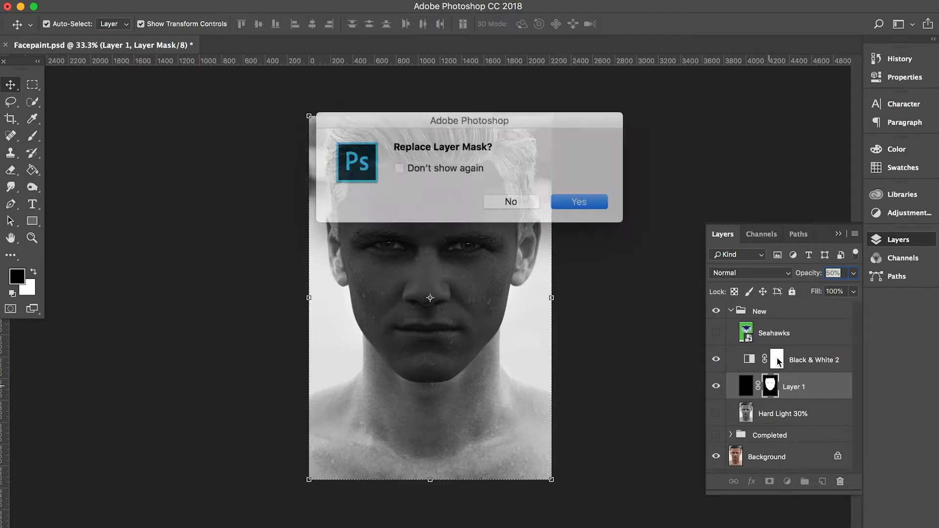
click(569, 198)
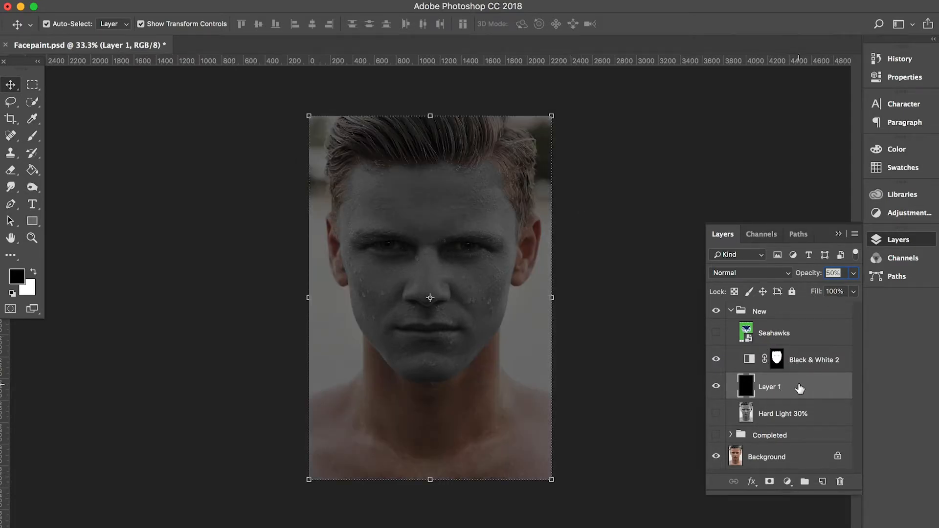
key(BackSpace)
Step: Rename the adjustment layer as Black & White
click(816, 367)
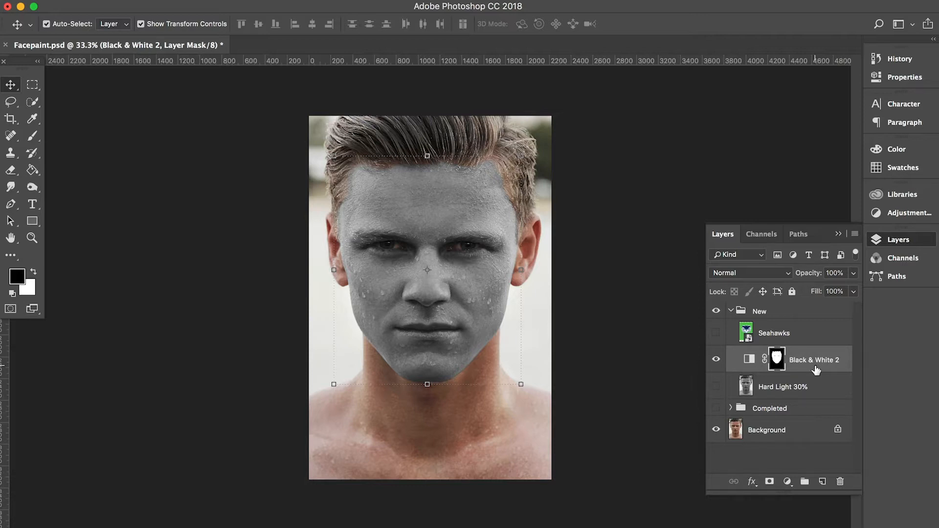
double_click(817, 361)
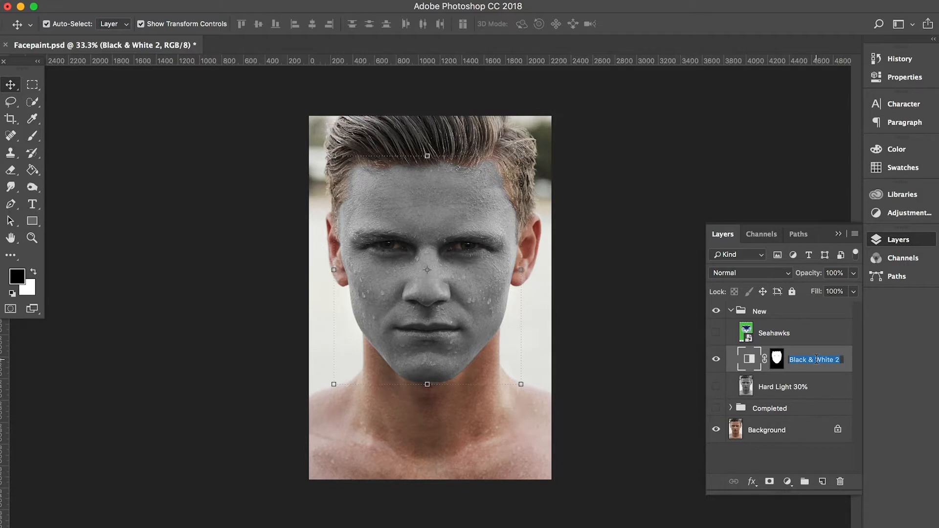
key(Return)
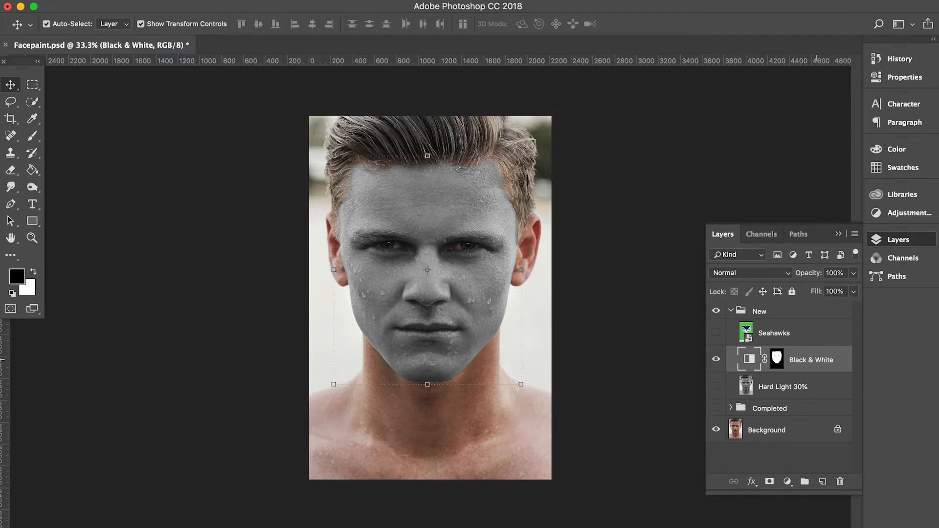
Step: Select and show the Seahawks logo layer and check its Convert to Smart Object option
click(787, 339)
click(717, 336)
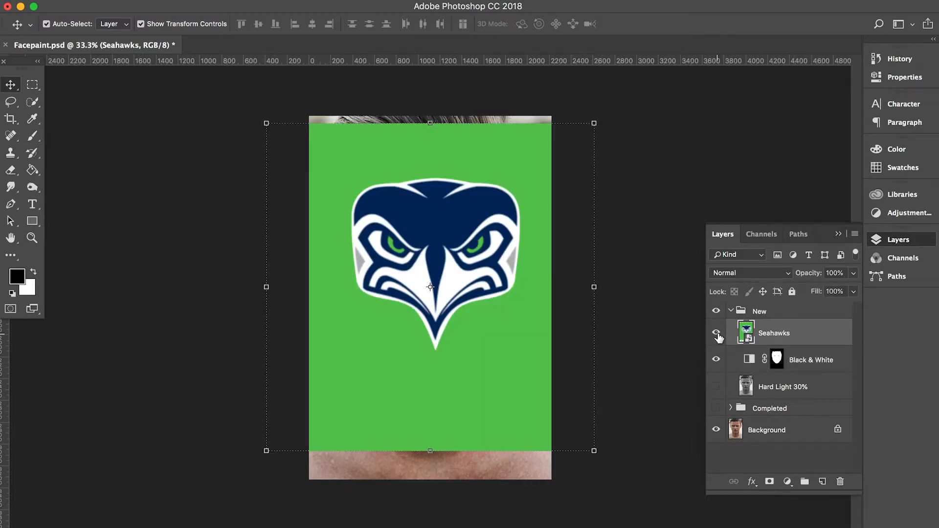
right_click(783, 339)
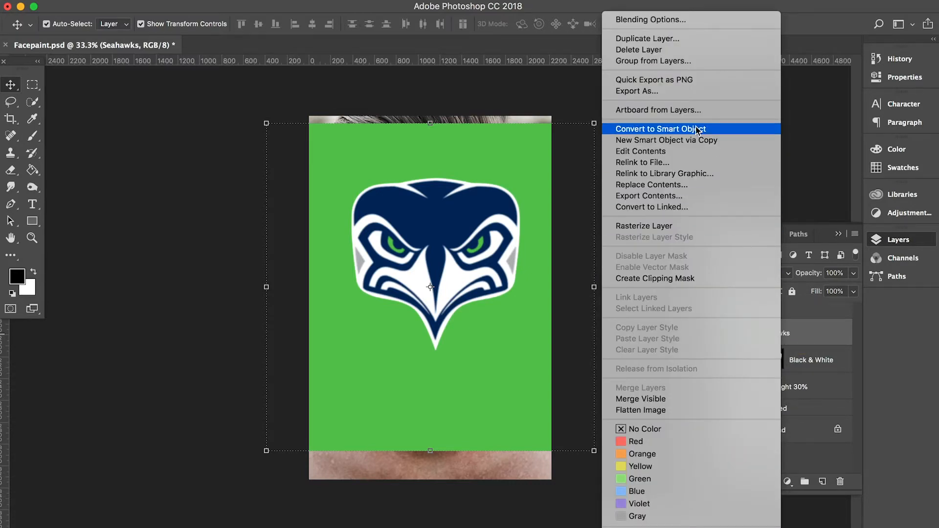
click(823, 353)
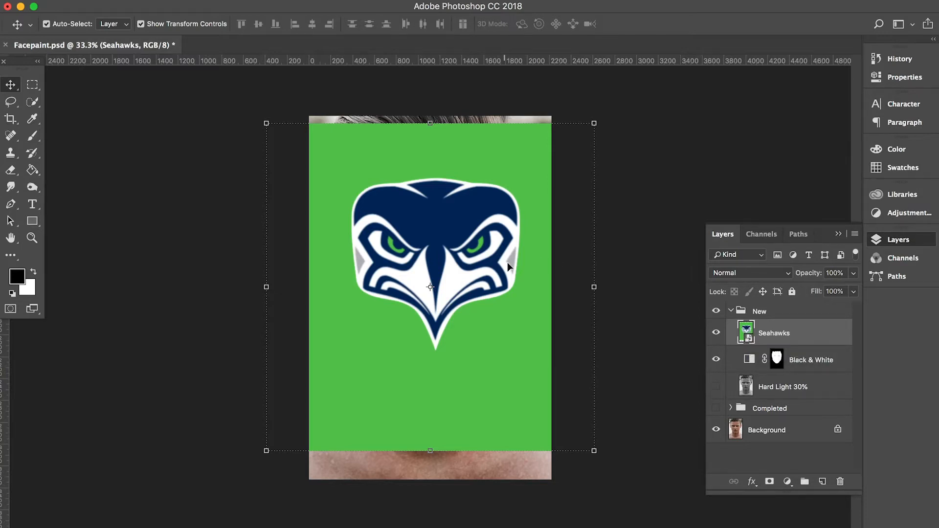
Step: Set the Seahawks layer's opacity to 50% and shift the logo slightly left to line it up with the face
click(834, 273)
text(50)
key(Return)
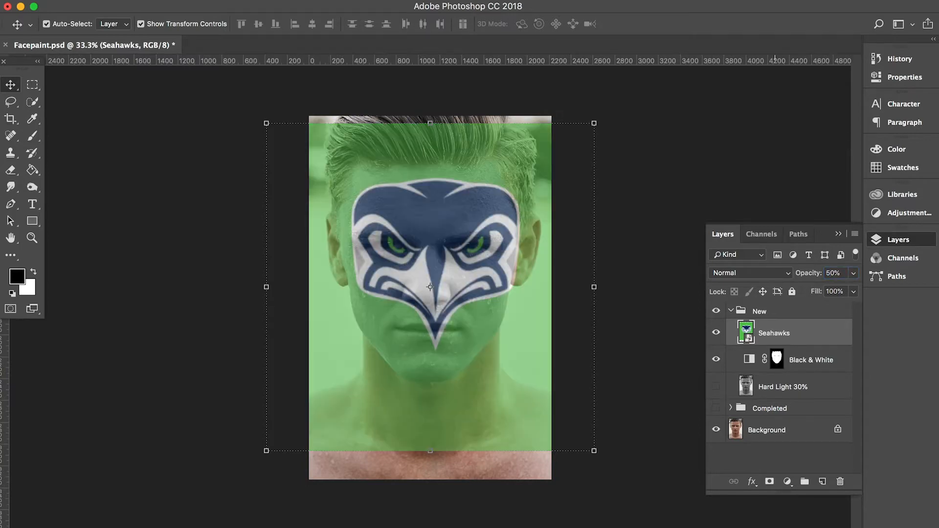
drag(492, 220, 479, 224)
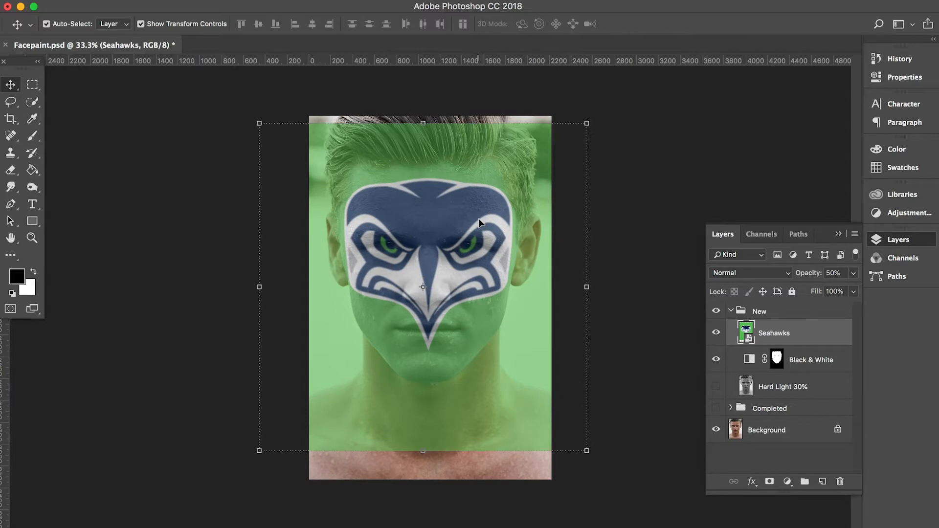
Step: Apply a Pinch filter of -38% to the Seahawks layer so the logo spreads across the face
click(324, 1)
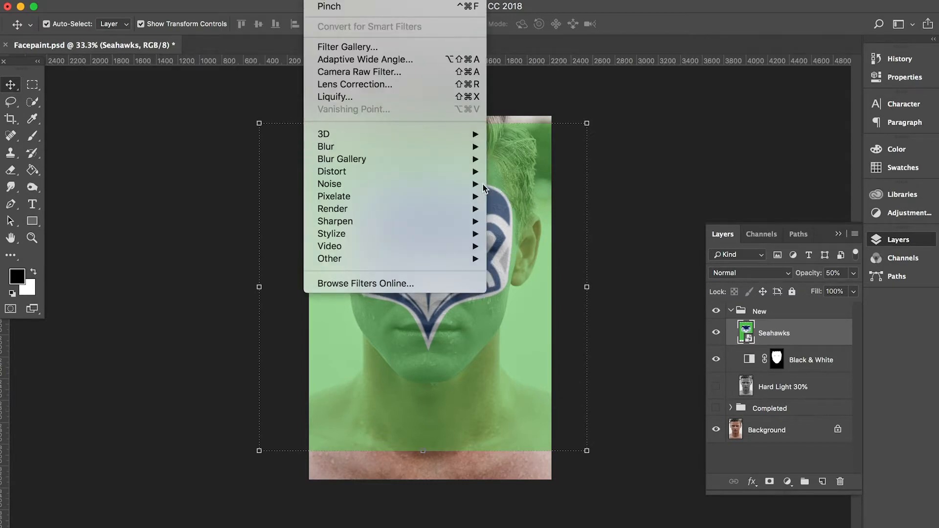
mouse_move(470, 171)
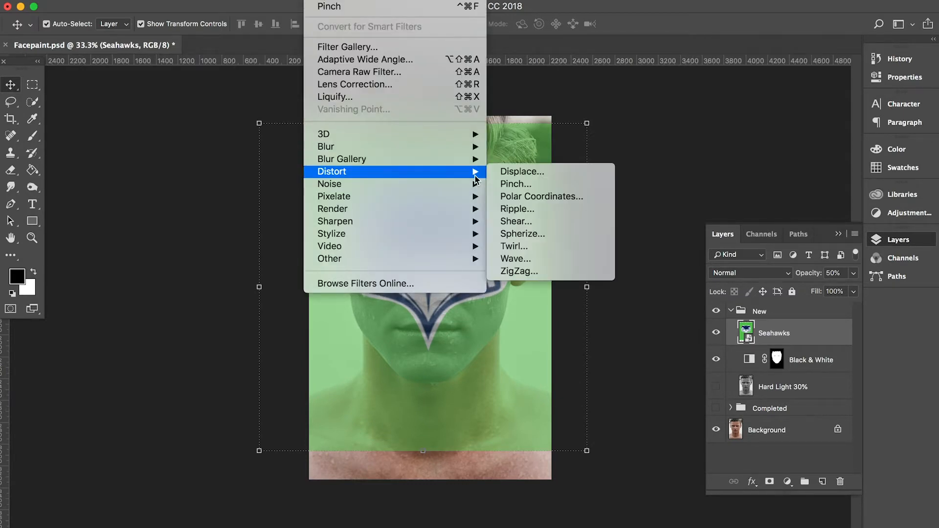
click(531, 185)
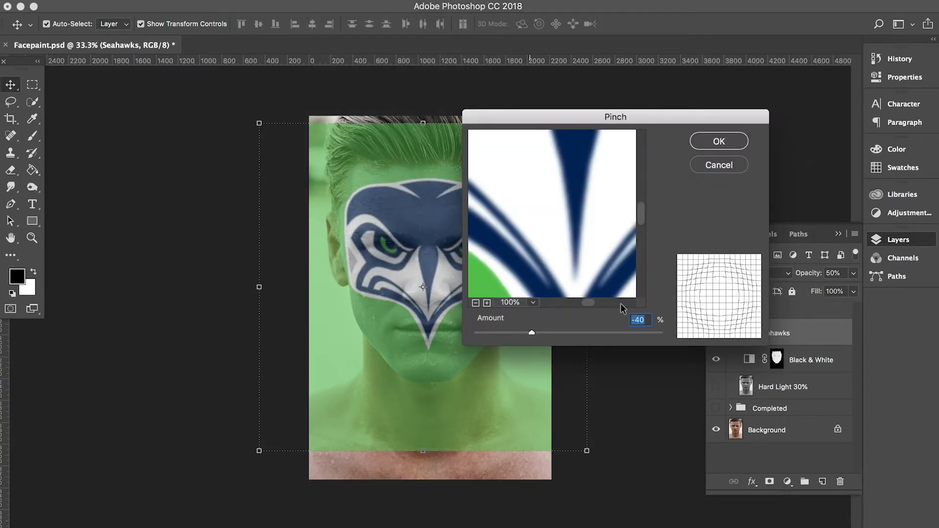
drag(532, 332, 552, 335)
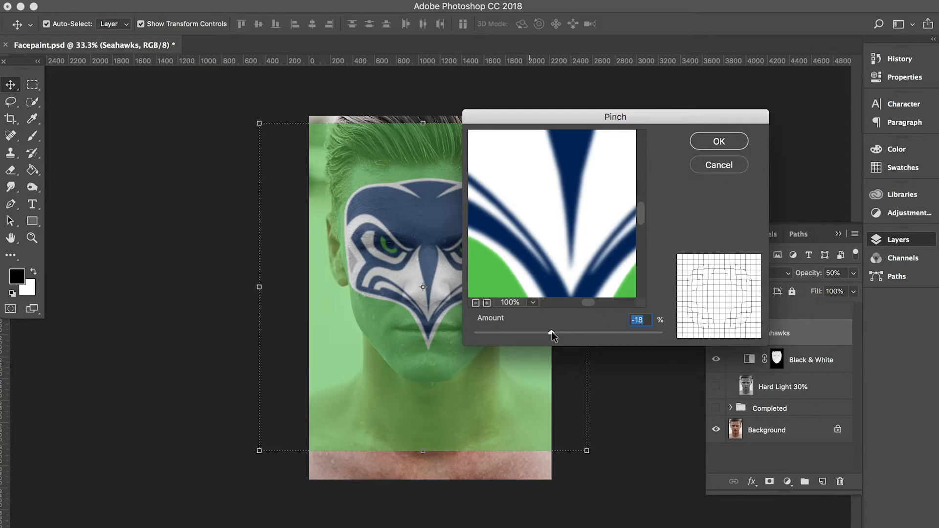
mouse_move(552, 332)
mouse_down()
mouse_move(532, 333)
mouse_move(544, 333)
mouse_up()
click(476, 303)
click(476, 303)
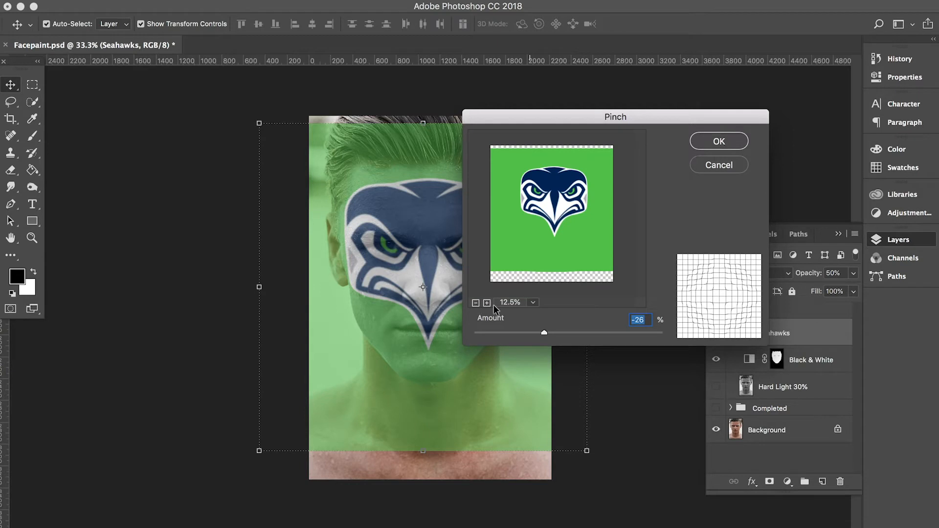
mouse_move(542, 333)
mouse_down()
mouse_move(618, 331)
mouse_move(511, 332)
mouse_move(551, 333)
mouse_move(534, 332)
mouse_up()
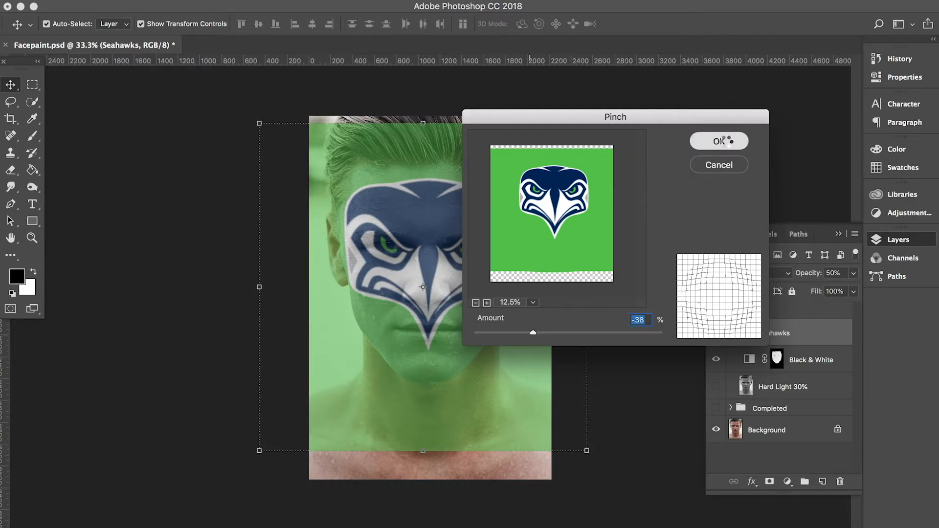
click(722, 143)
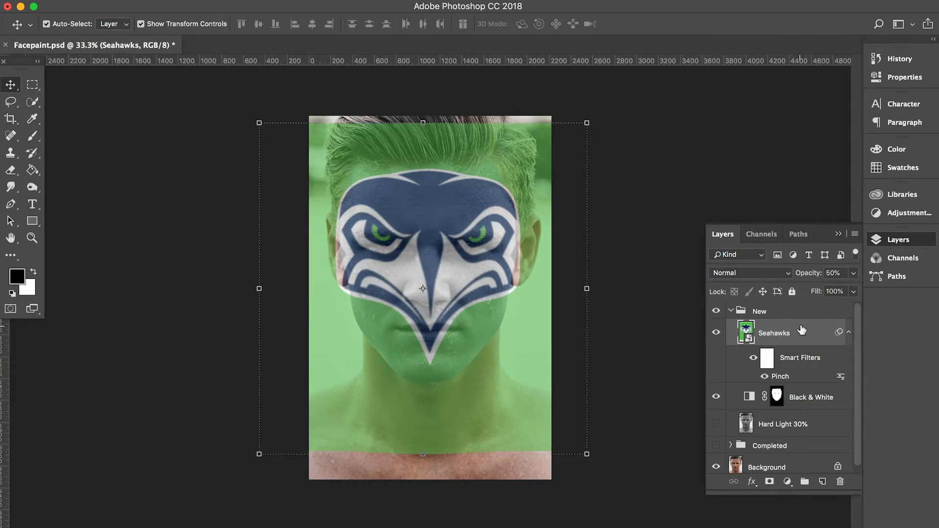
Step: Displace the Seahawks logo with Displacement.psd at scale 10 horizontally and vertically, Stretch To Fit and Repeat Edge Pixels, and compare it on and off
click(329, 3)
mouse_move(452, 171)
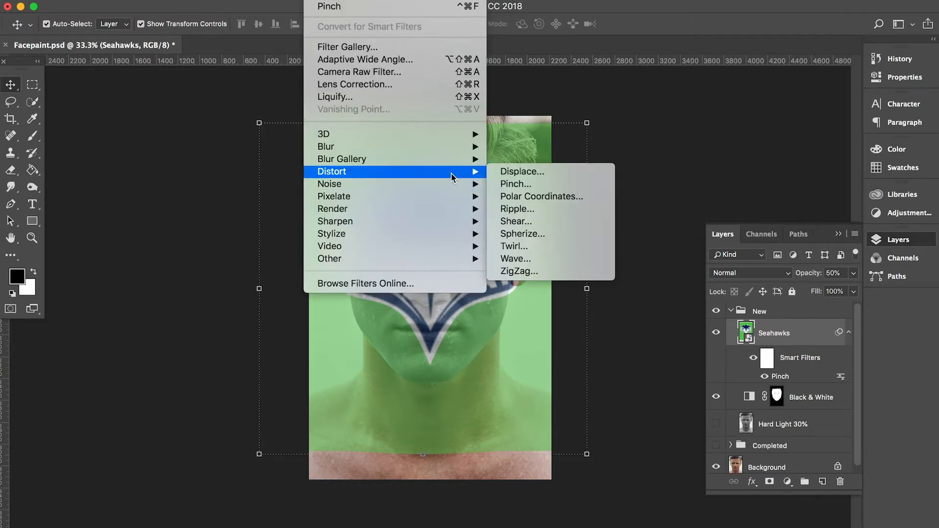
click(540, 175)
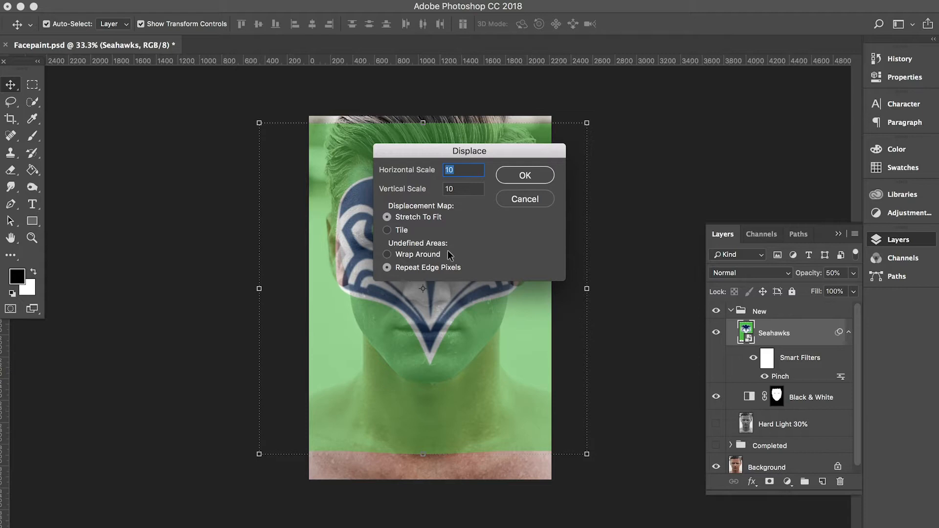
click(540, 172)
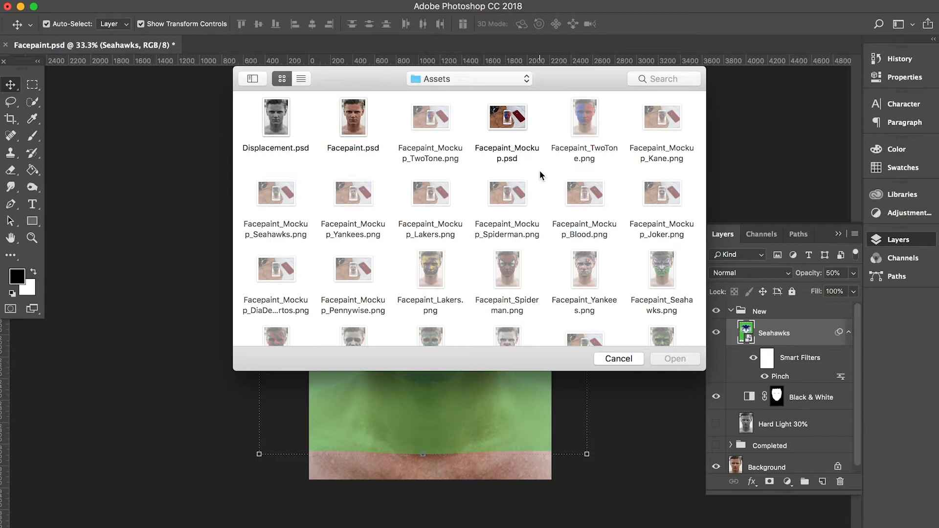
click(281, 116)
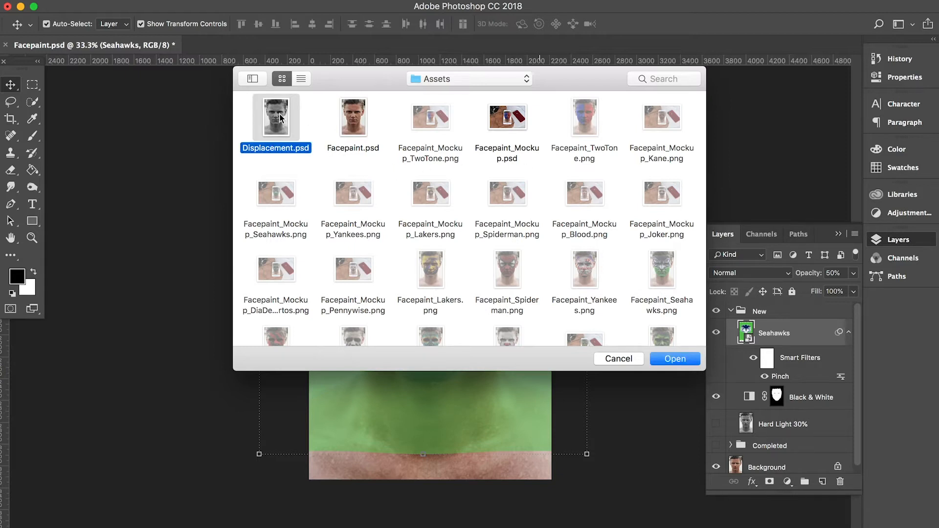
double_click(280, 116)
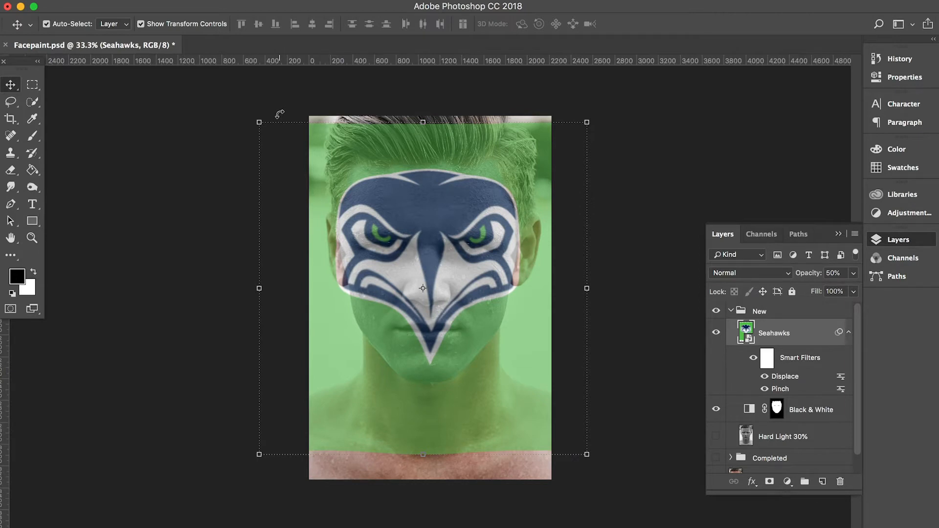
click(765, 377)
click(766, 377)
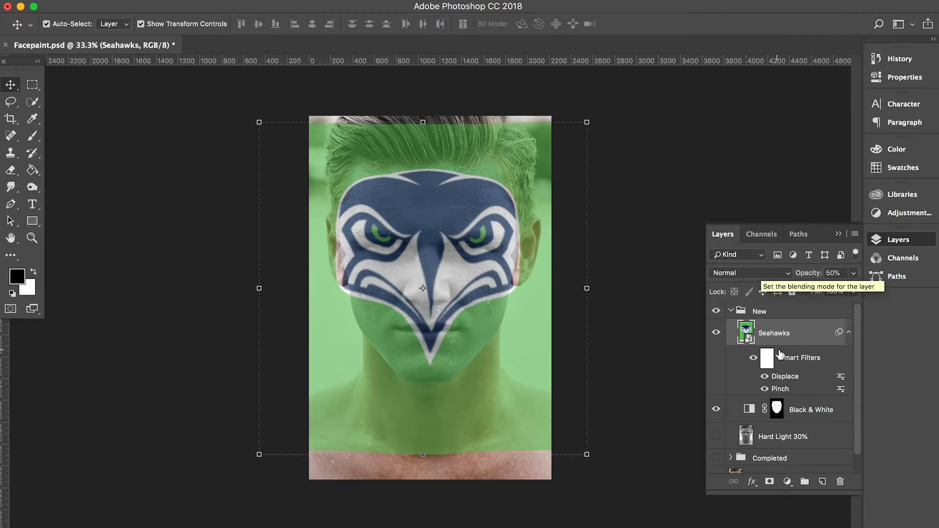
Step: Rename the Seahawks layer as Color Burn 60%
double_click(776, 334)
text(Color Burn 60%)
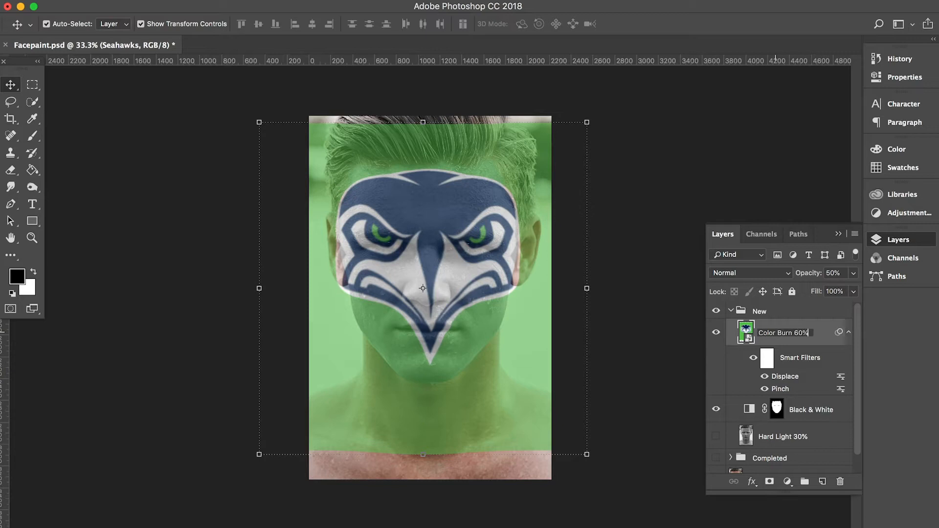
key(Return)
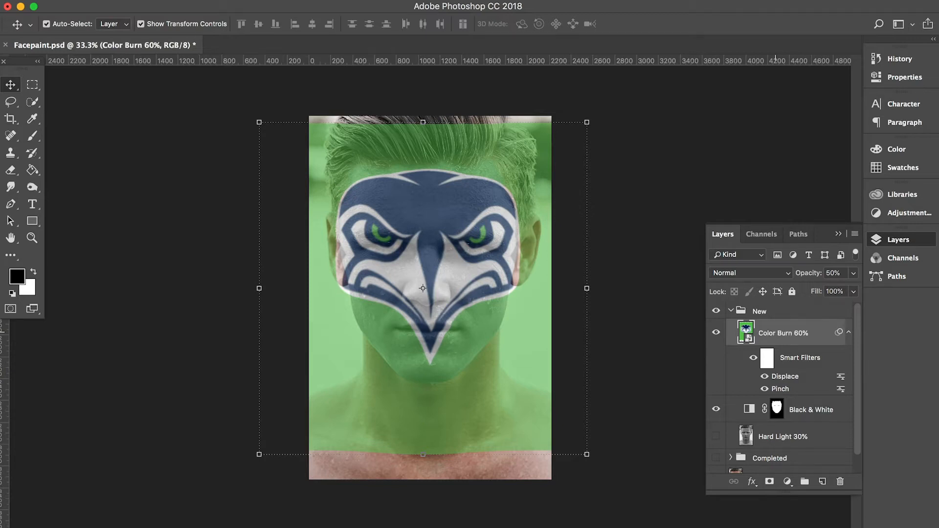
Step: Set the logo layer's opacity to 60% and its blending mode to Color Burn
click(832, 273)
text(60)
key(Return)
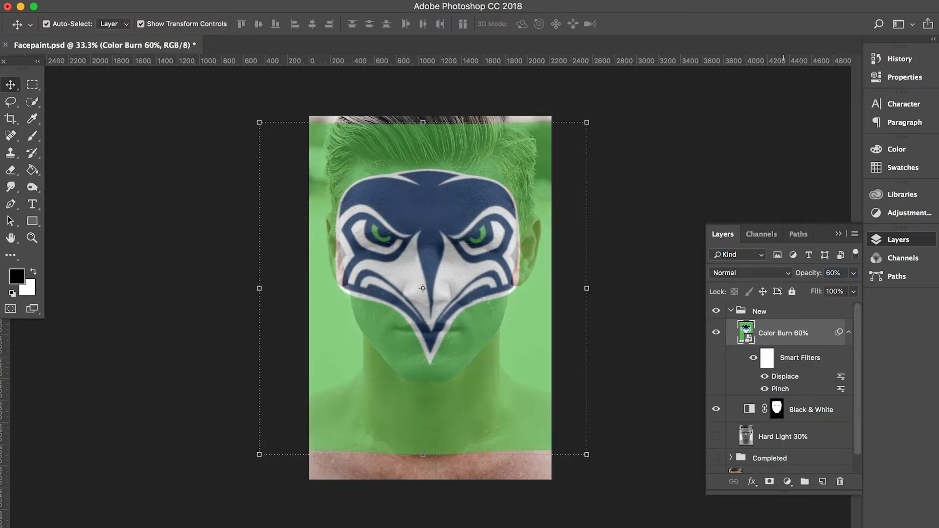
click(768, 274)
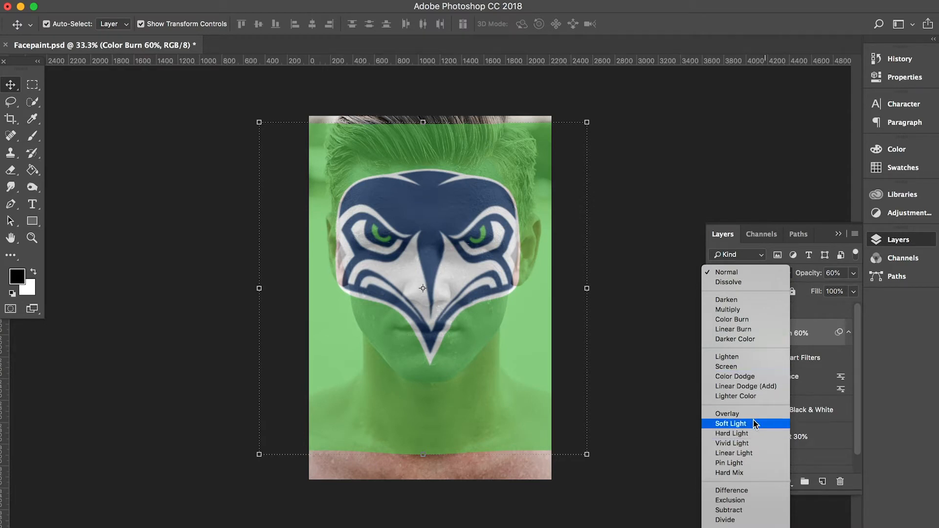
click(747, 322)
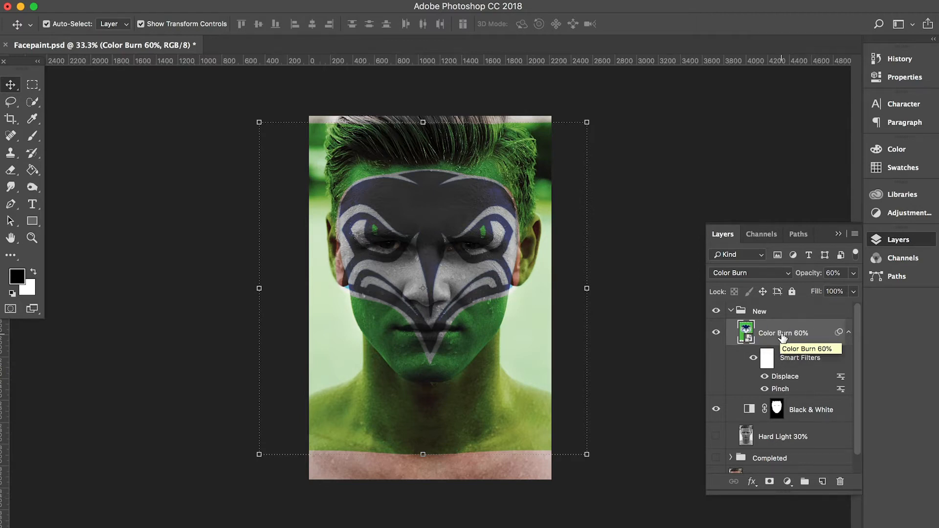
Step: Clip the Color Burn 60% layer to the Black & White adjustment layer and collapse its smart filter list
right_click(784, 338)
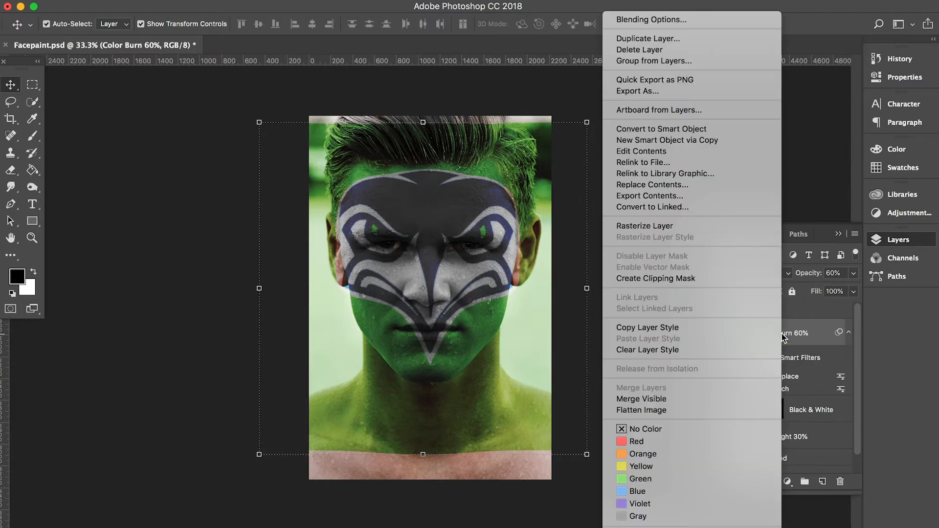
click(715, 281)
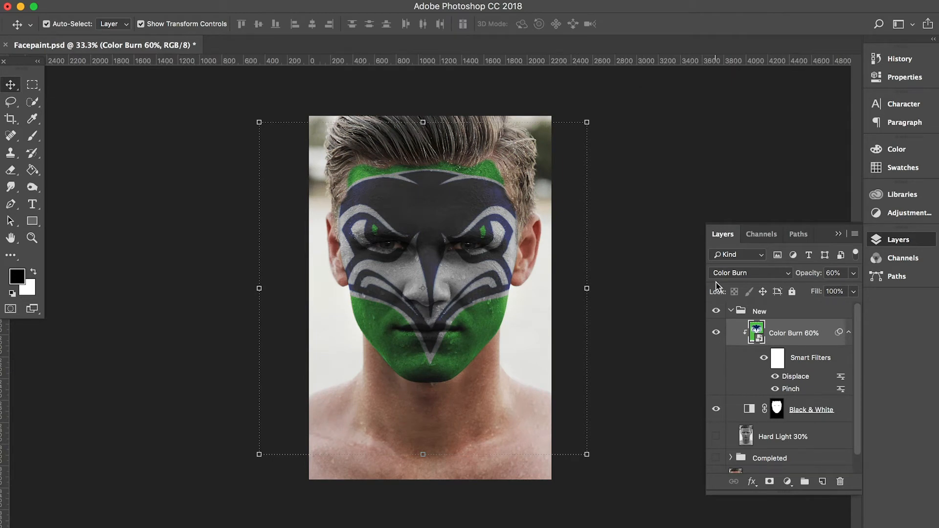
click(849, 334)
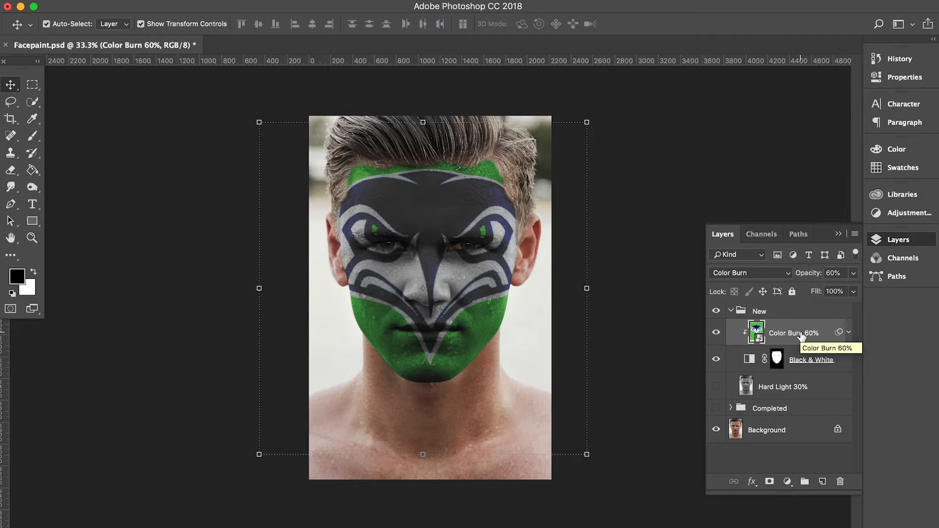
Step: Duplicate the Color Burn 60% layer directly below itself and rename the copy as Overlay 15%
drag(802, 334, 801, 344)
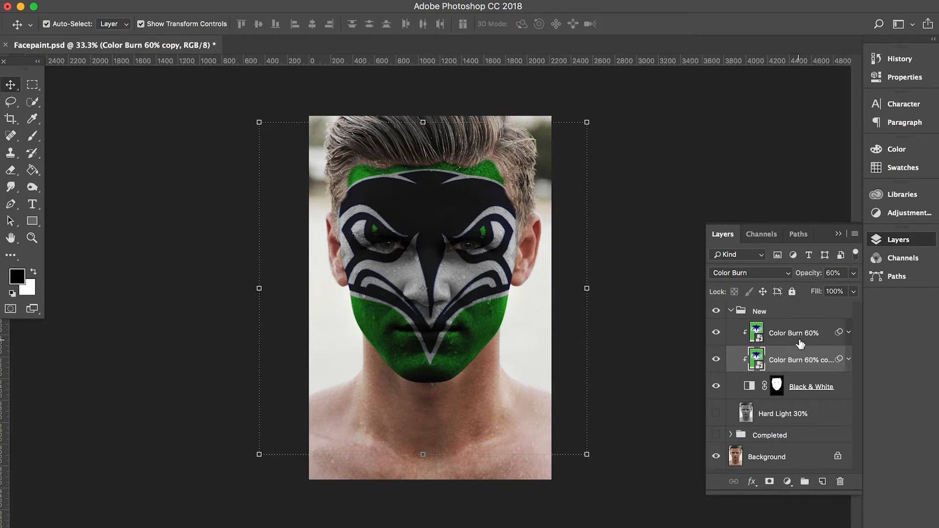
double_click(795, 360)
text(Overlay 15%)
key(Return)
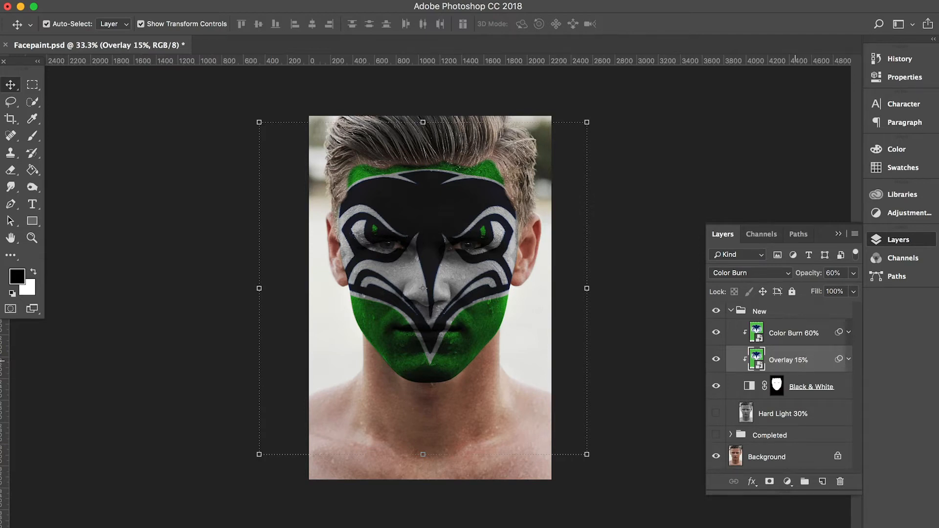
Step: Set the Overlay 15% layer's opacity to 15% and its blending mode to Overlay
click(834, 273)
text(15)
key(Return)
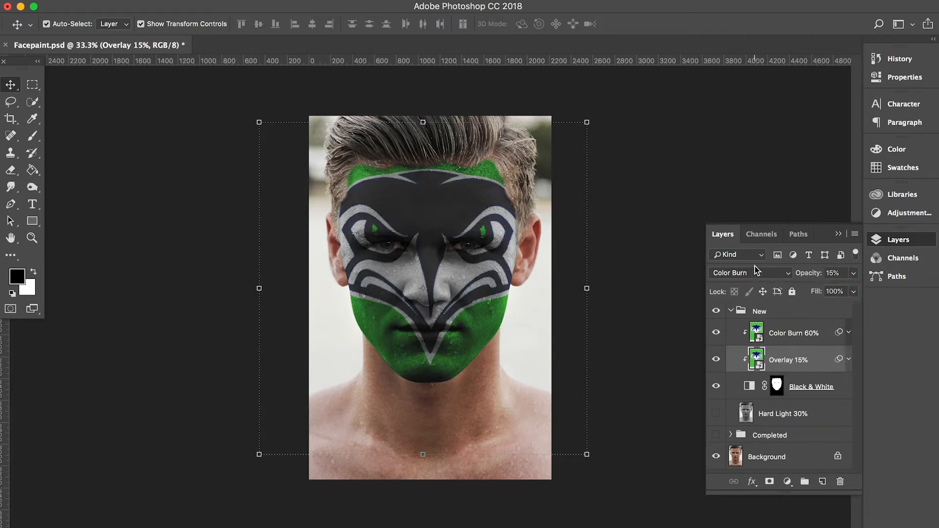
click(761, 274)
click(742, 366)
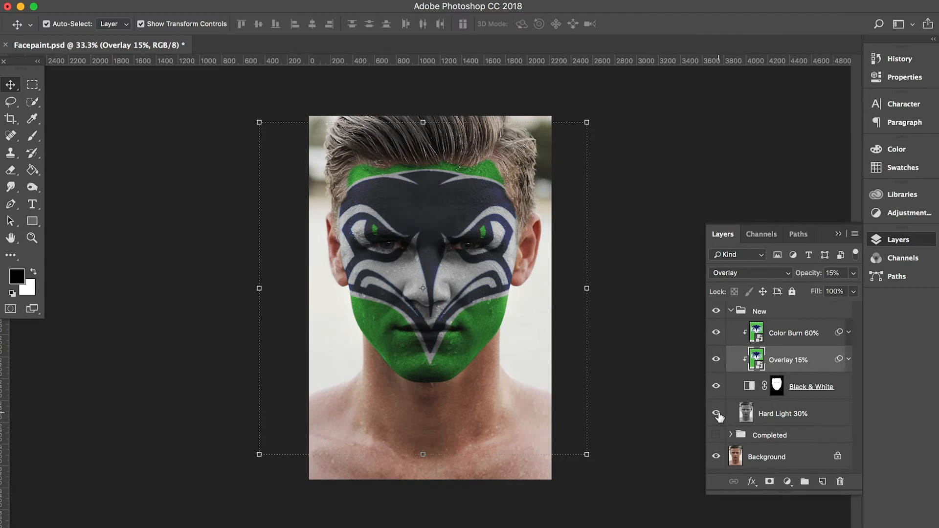
Step: Show the Hard Light 30% layer and move it between Overlay 15% and Black & White as a clipped layer
click(820, 416)
drag(844, 416, 816, 377)
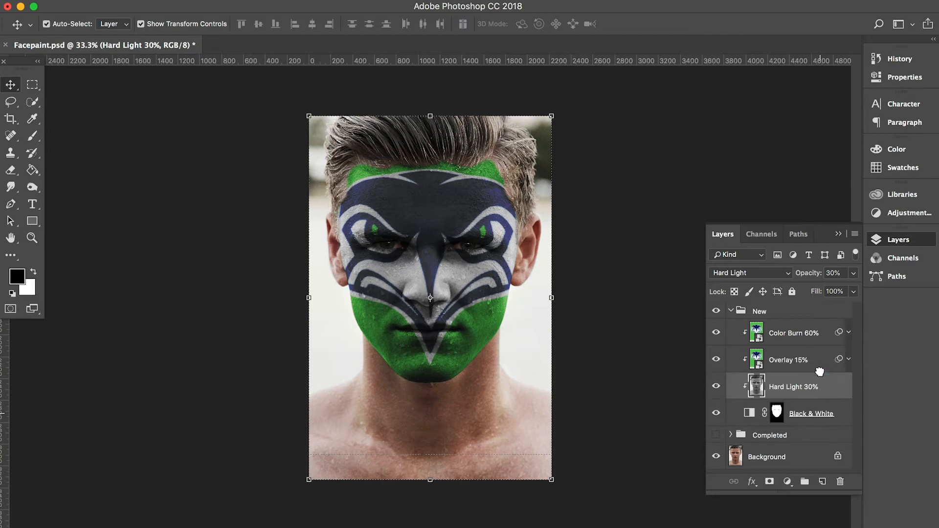
Step: Compare the face paint with and without the Hard Light 30% layer
click(716, 386)
click(716, 387)
click(716, 386)
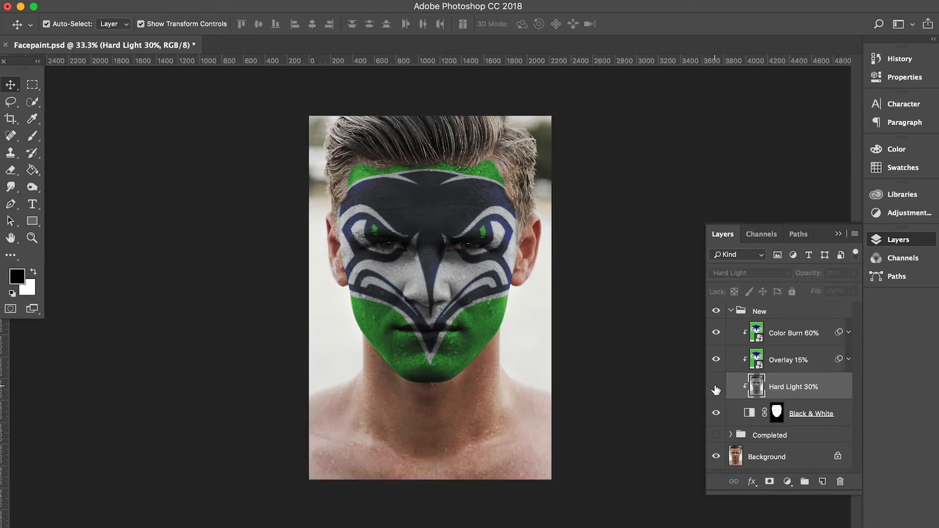
click(716, 387)
click(716, 387)
click(716, 386)
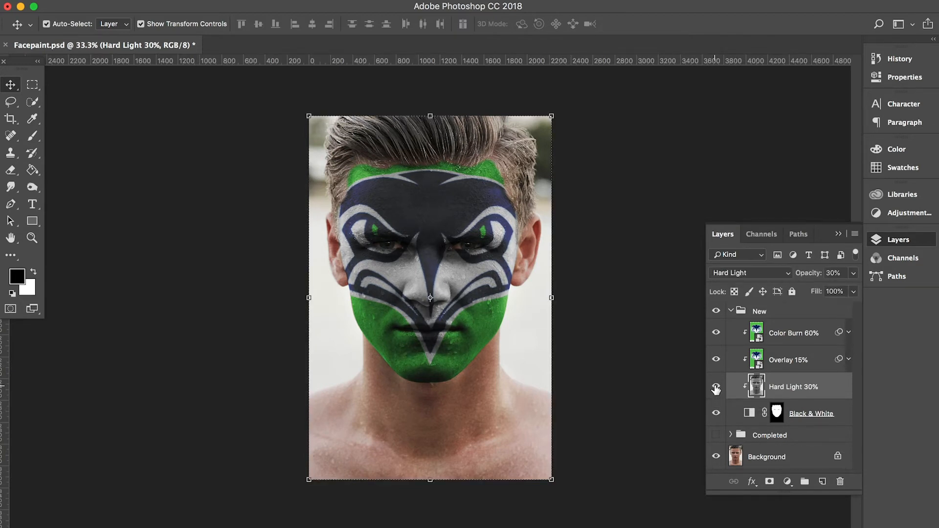
click(716, 387)
click(716, 386)
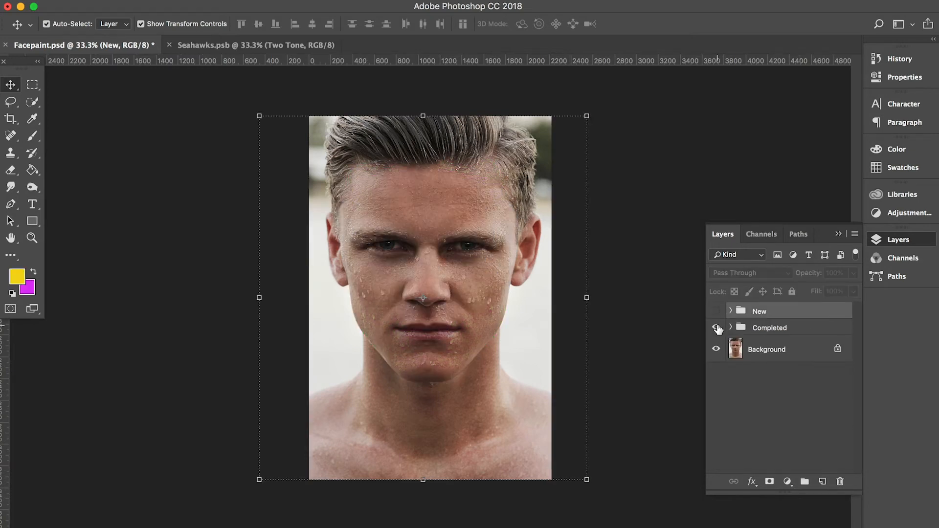
Step: Show and expand the Completed group and open the smart object contents of its Color Burn 60% layer
click(717, 328)
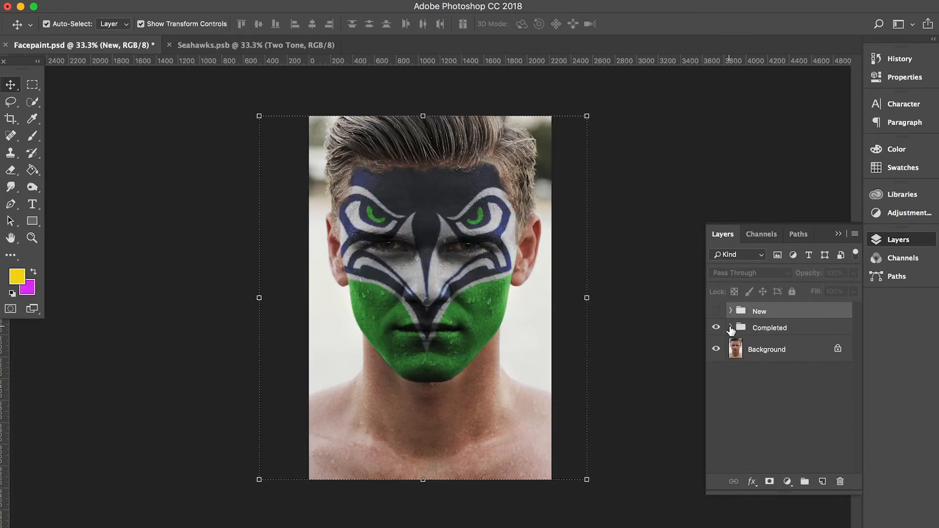
click(731, 328)
click(757, 349)
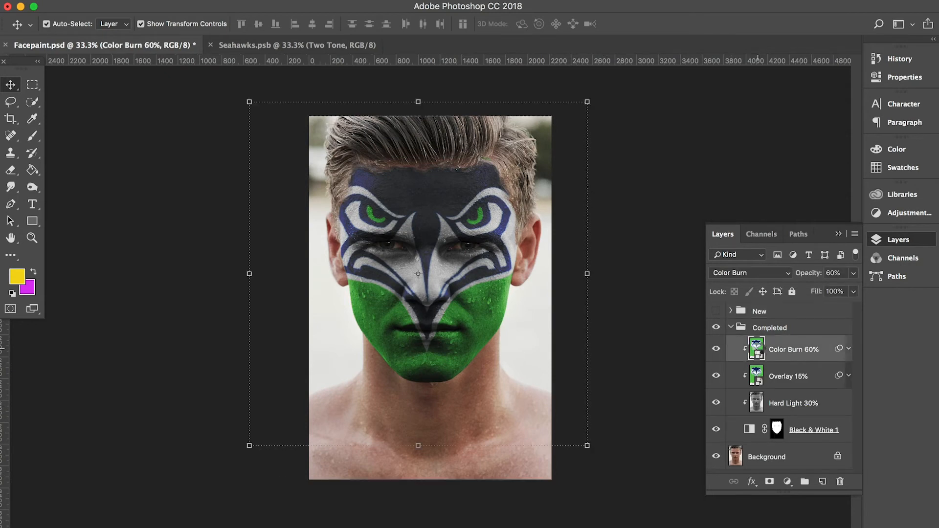
double_click(757, 349)
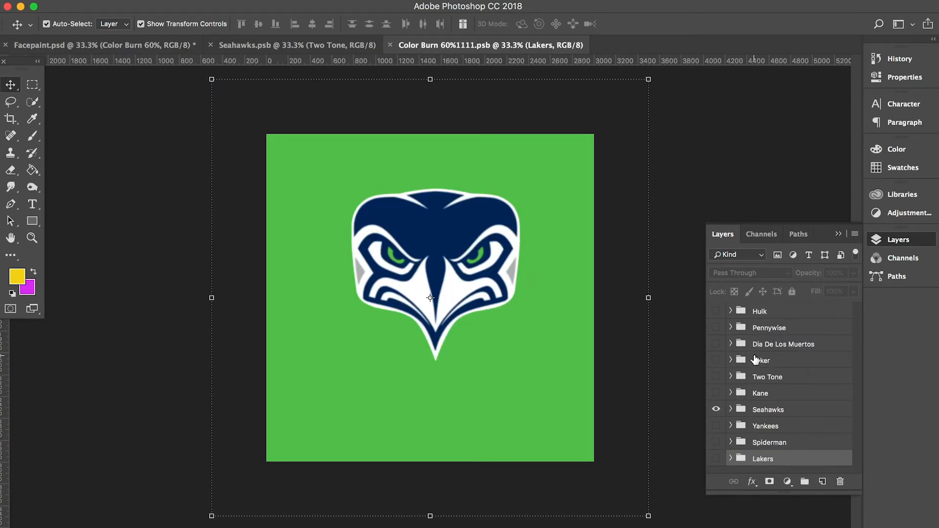
Step: Hide the Seahawks design and preview the Yankees, Spiderman, Dia De Los Muertos and Pennywise designs one at a time
click(717, 410)
click(717, 426)
click(716, 426)
click(716, 442)
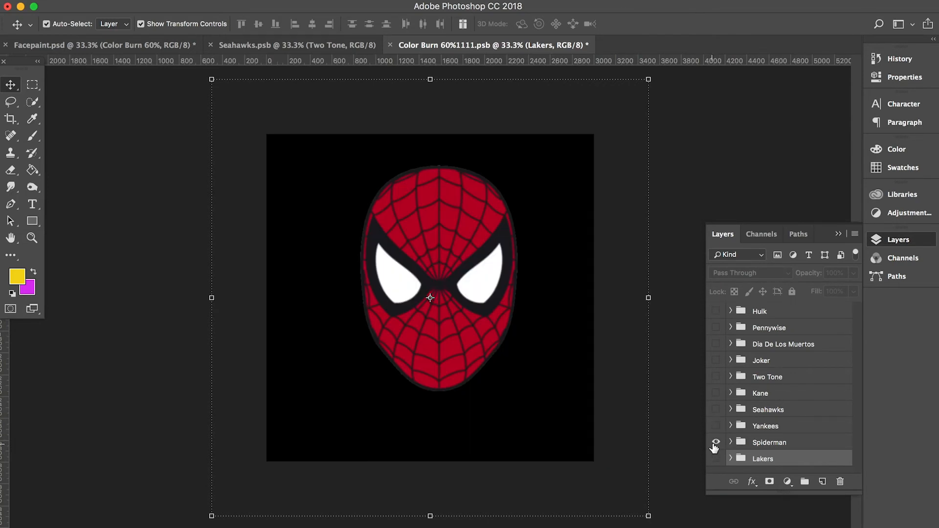
click(715, 442)
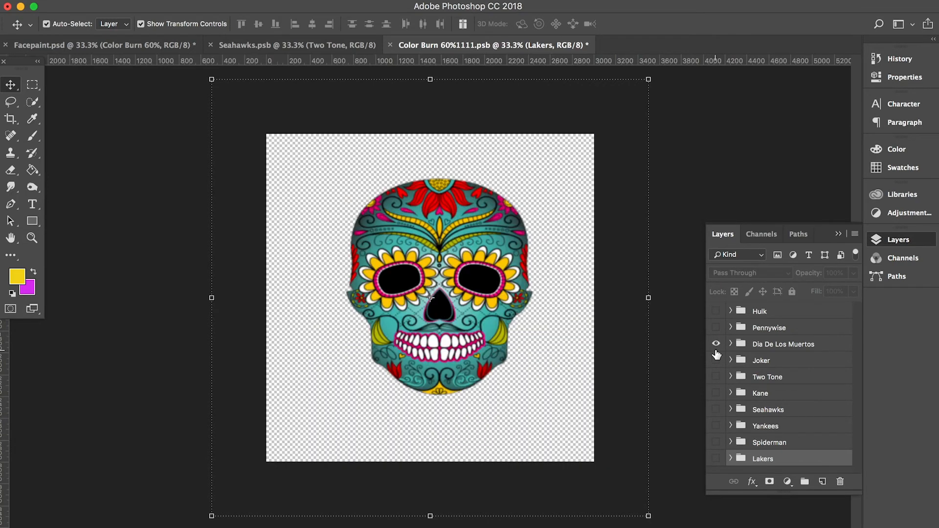
click(717, 327)
click(716, 344)
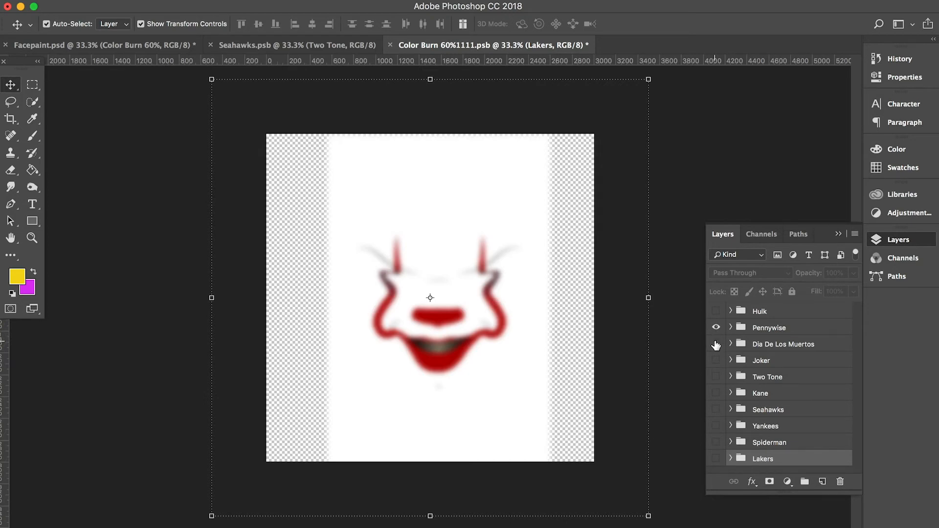
Step: Save the smart object with the Pennywise design and return to the Facepaint.psd portrait, closing the Seahawks.psb document
key(cmd+s)
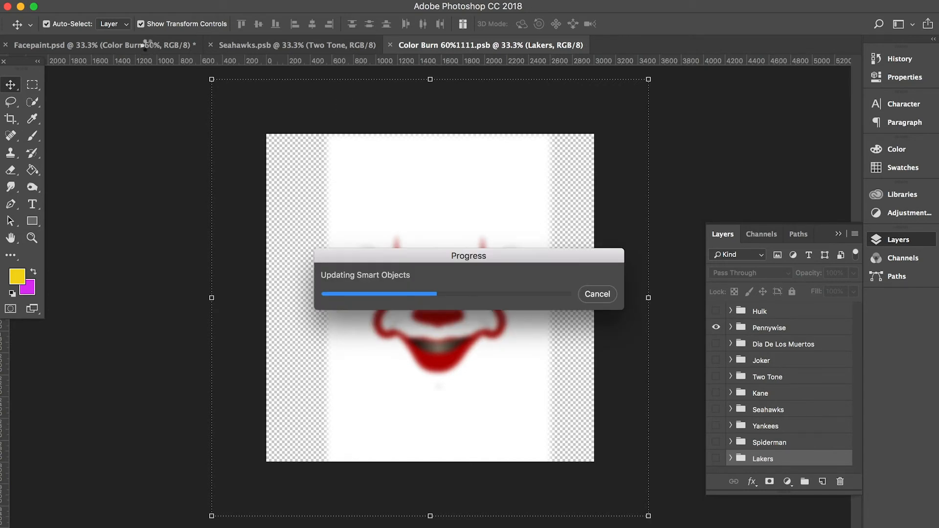
click(210, 44)
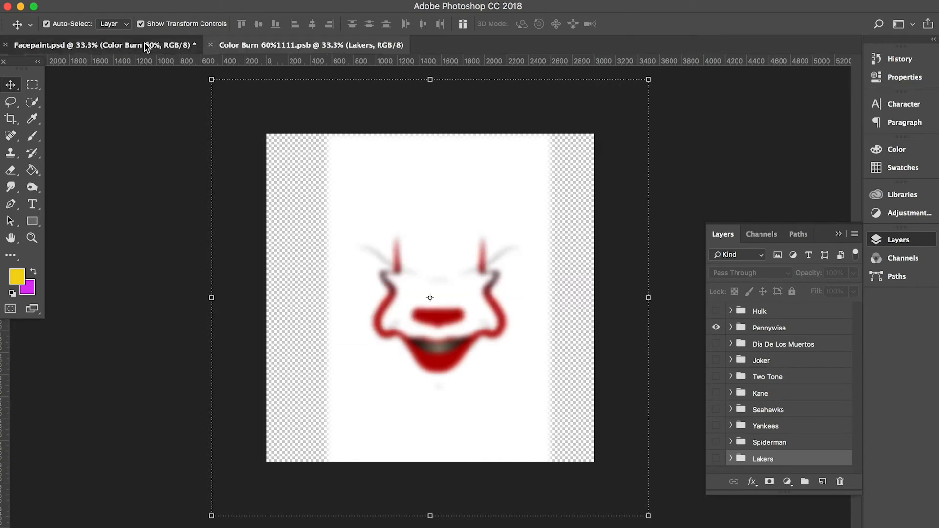
click(145, 44)
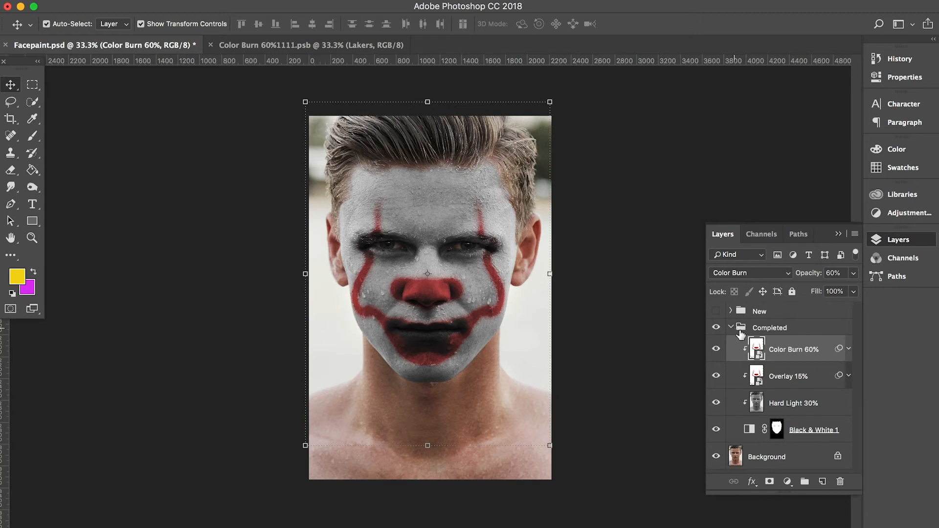
Step: Reopen the Color Burn 60% contents, replace the visible Pennywise design with Seahawks, and save it back to the Facepaint.psd portrait
double_click(757, 349)
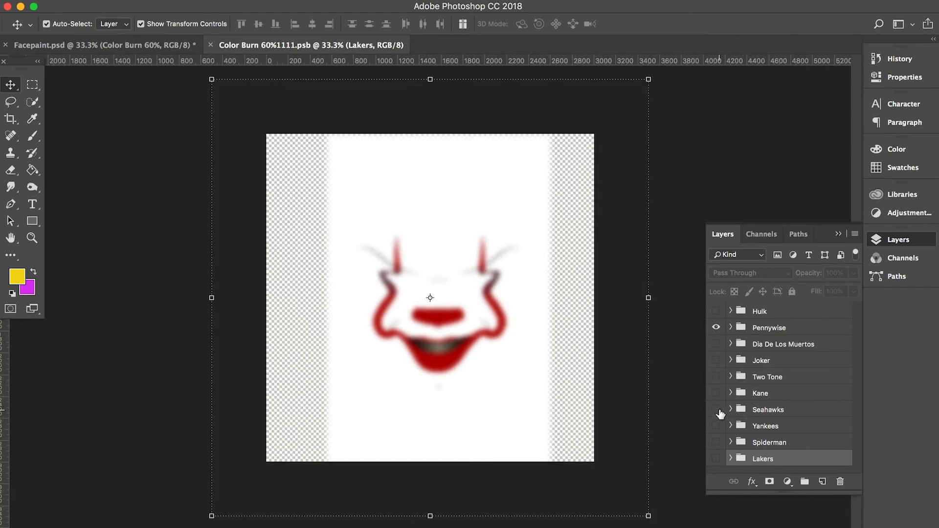
click(717, 410)
click(715, 328)
key(super+s)
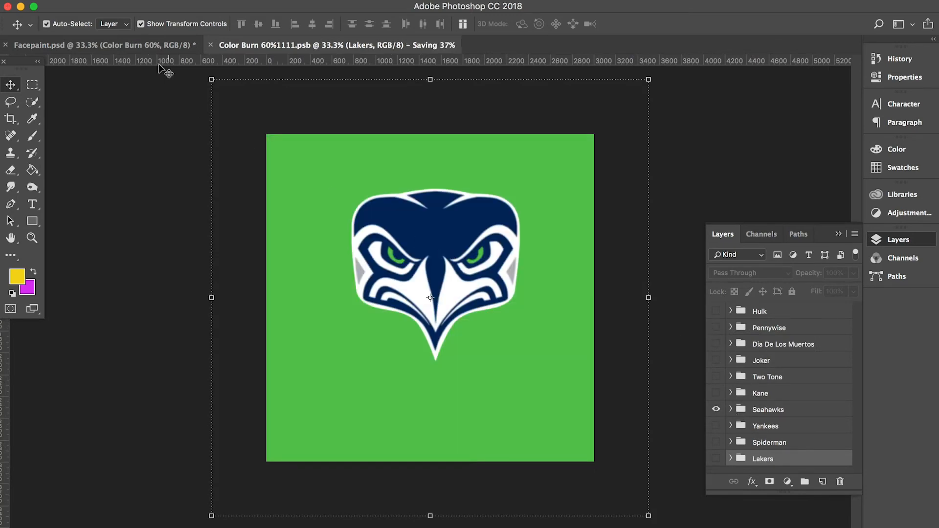
click(129, 43)
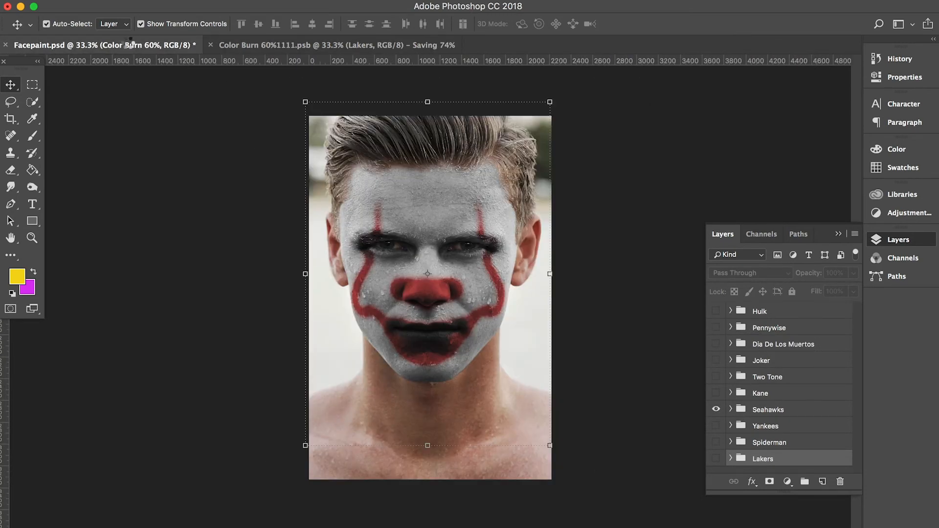